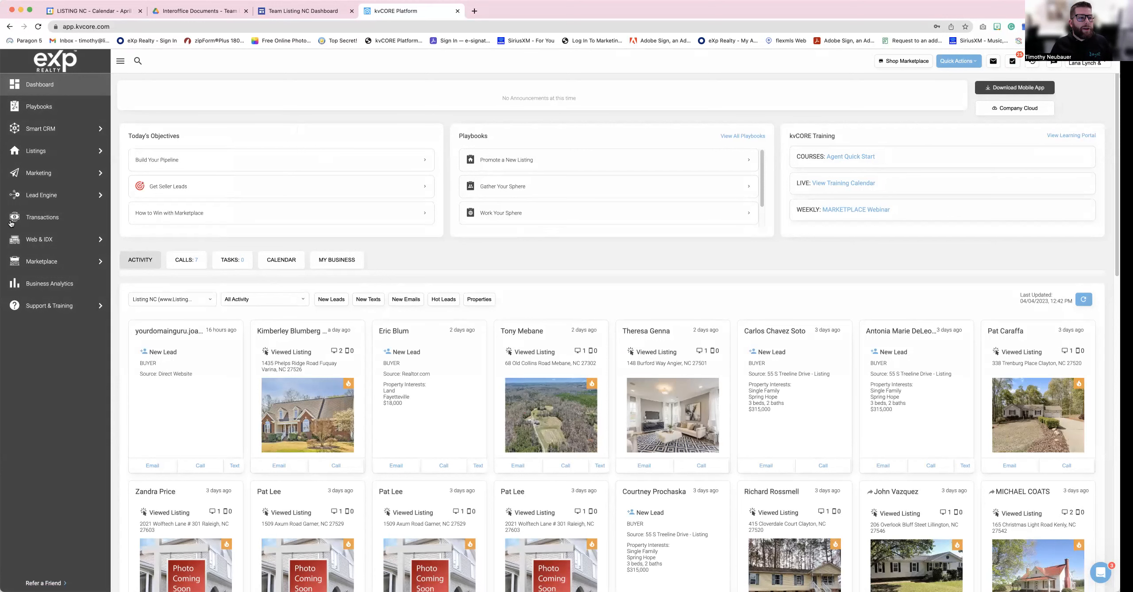
mouse_move(32, 140)
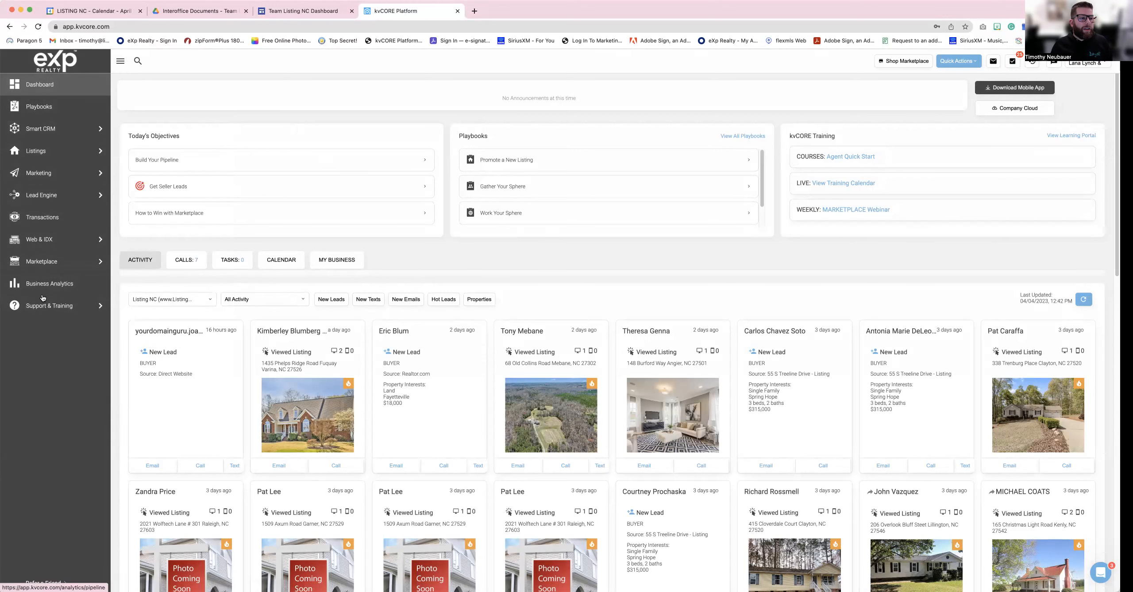
click(120, 62)
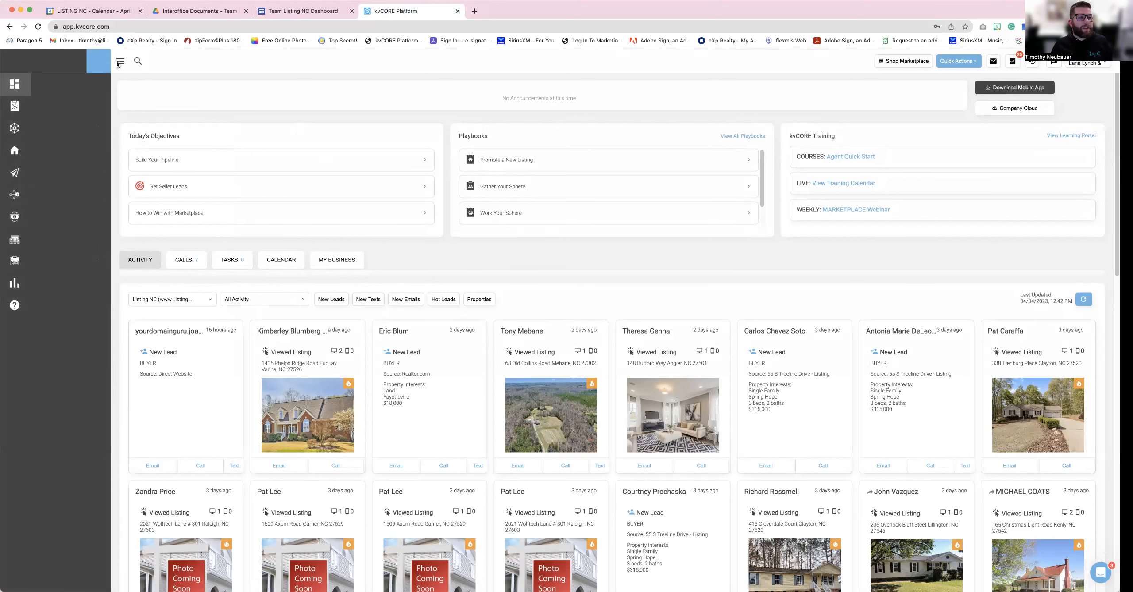
mouse_move(43, 65)
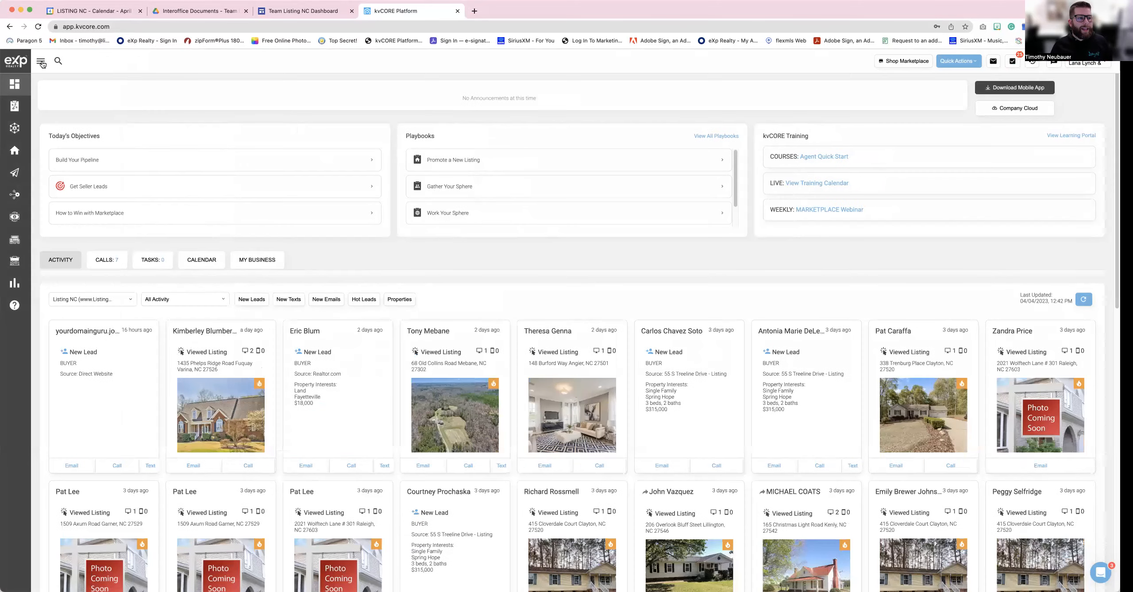
mouse_move(78, 151)
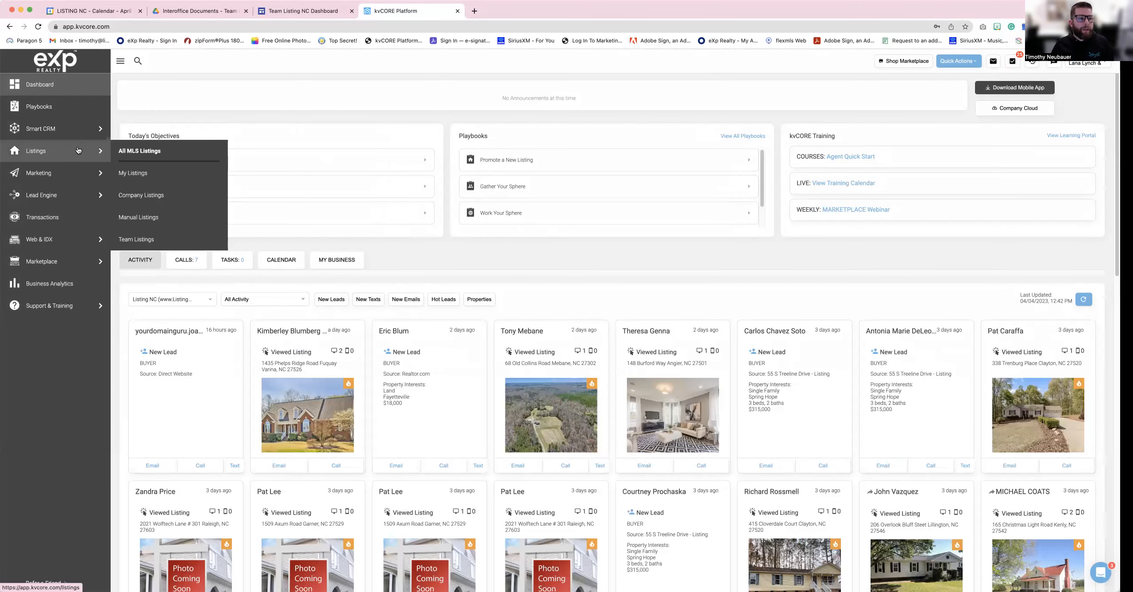
Go to the Web & IDX website manager and open the website's settings for editing
mouse_move(48, 242)
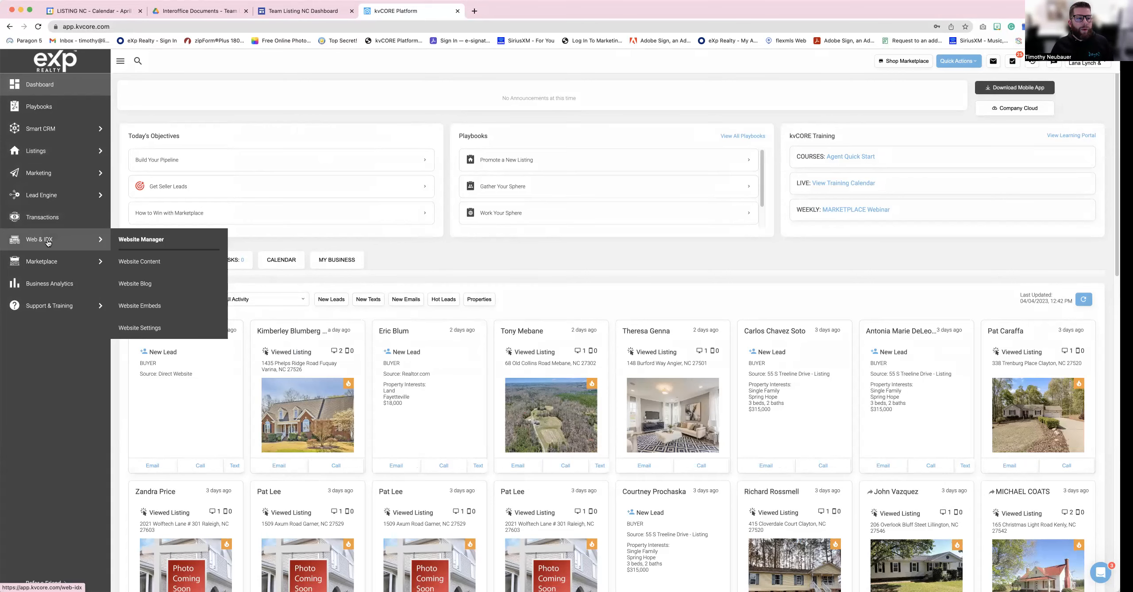
click(48, 243)
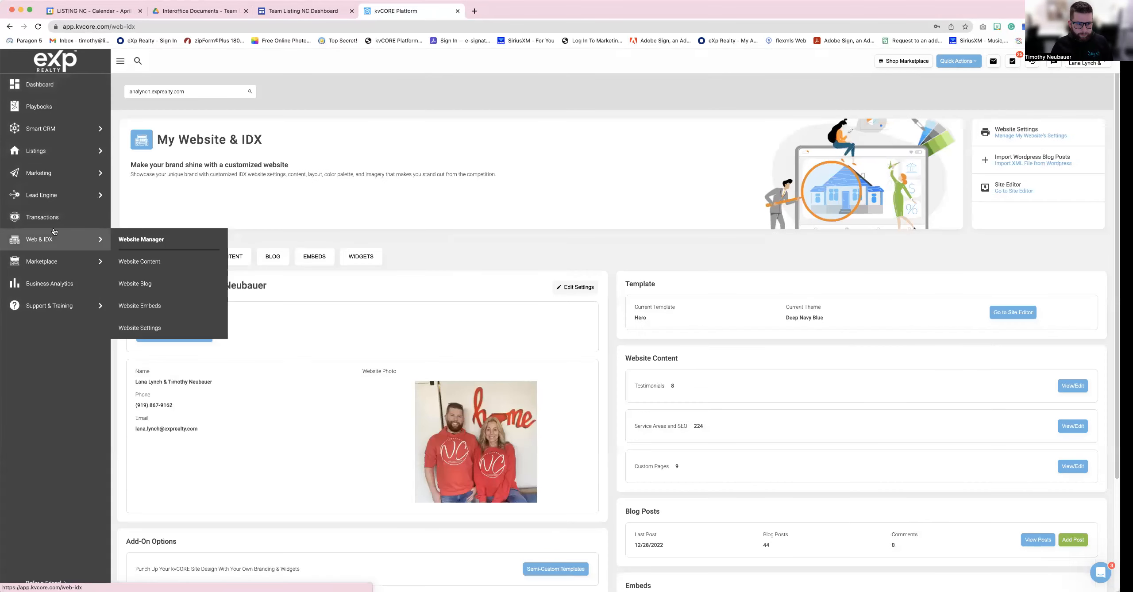
scroll(237, 220, down, 3)
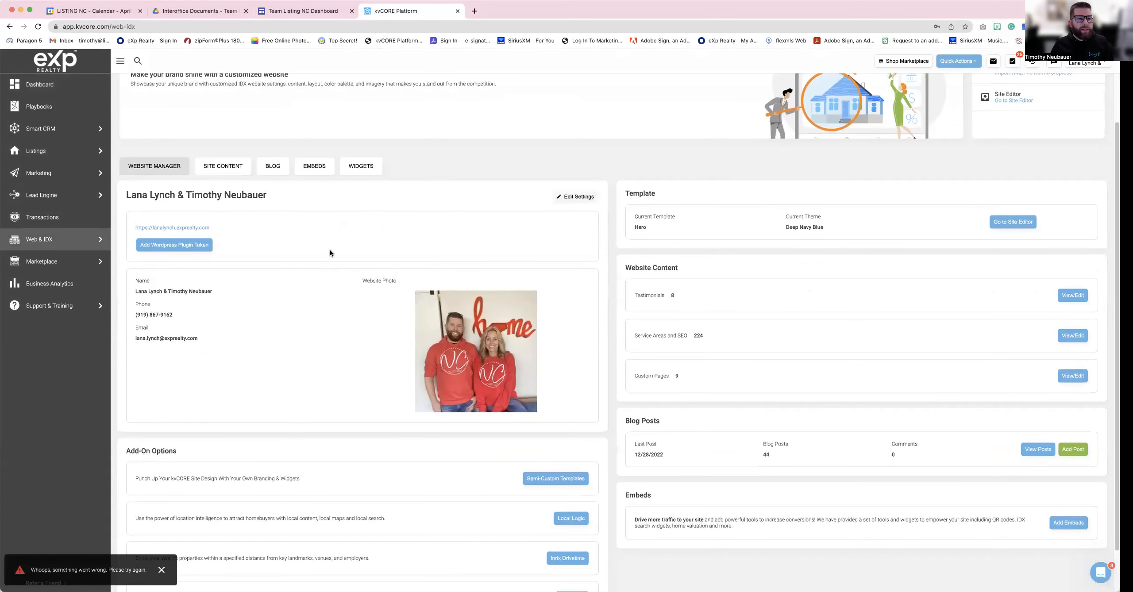
scroll(330, 250, down, 2)
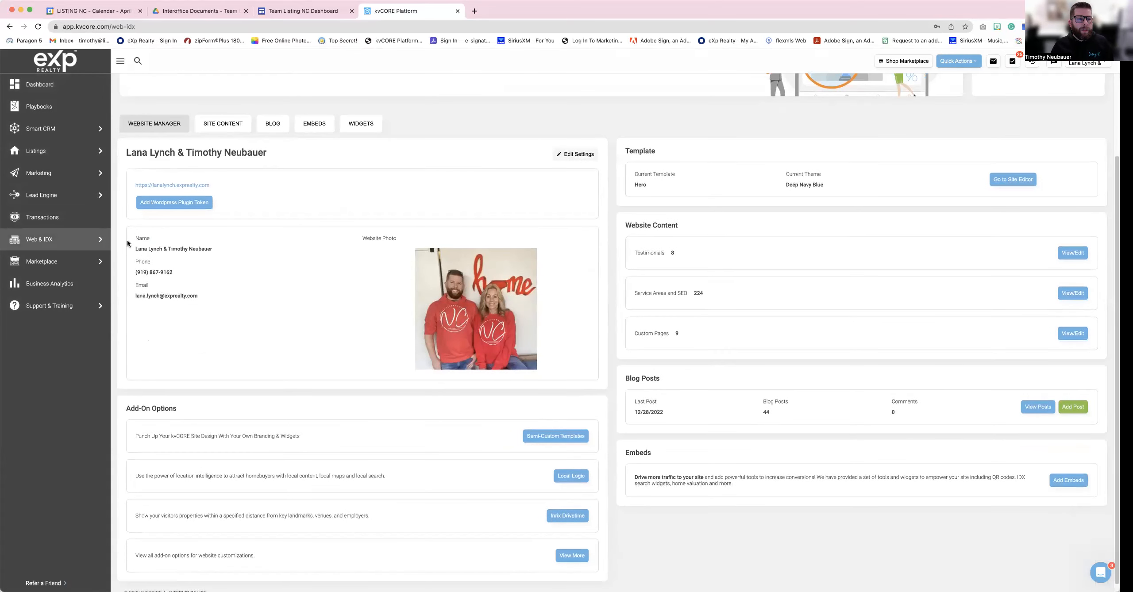
click(582, 159)
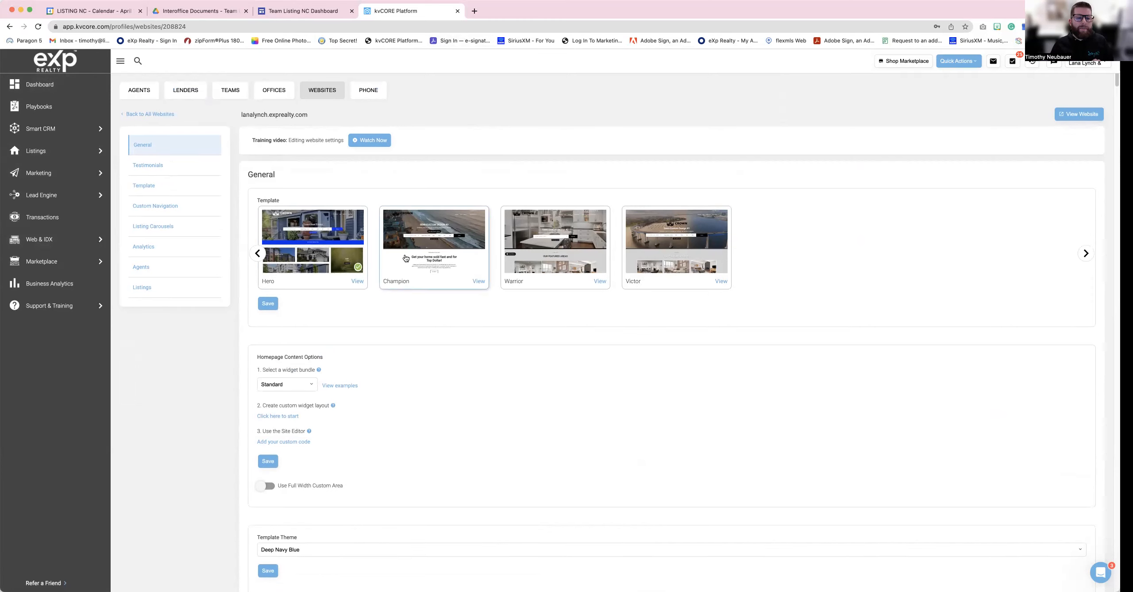
Examine the website's General settings, from the homepage content and theme through Mandate Phone and lead registration to the CCPA contact fields
scroll(406, 257, down, 3)
scroll(406, 259, down, 20)
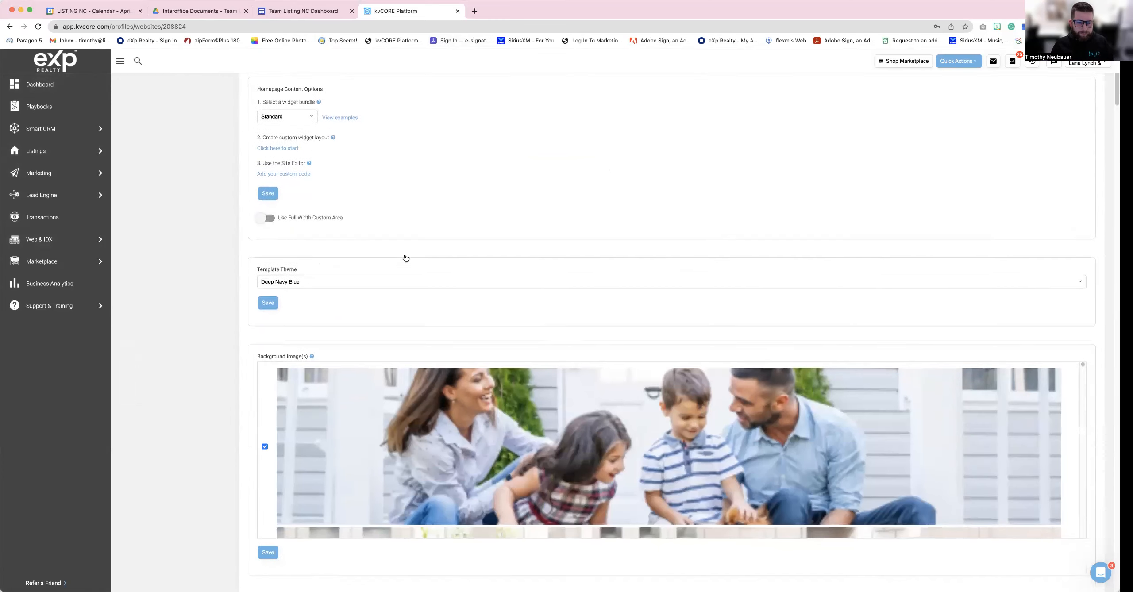
scroll(406, 258, down, 15)
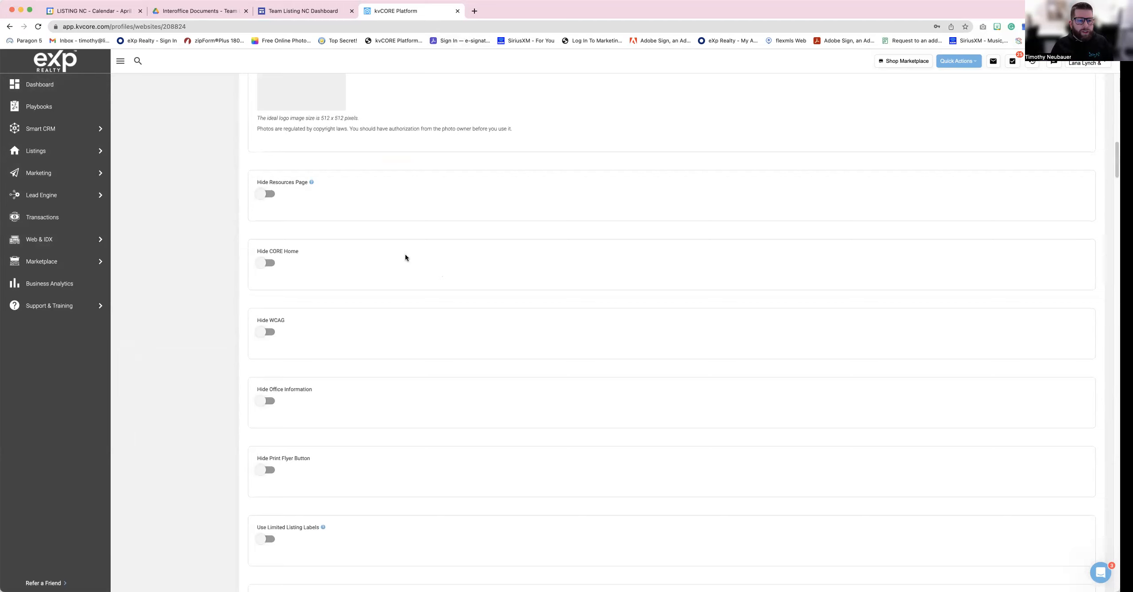
scroll(236, 253, down, 10)
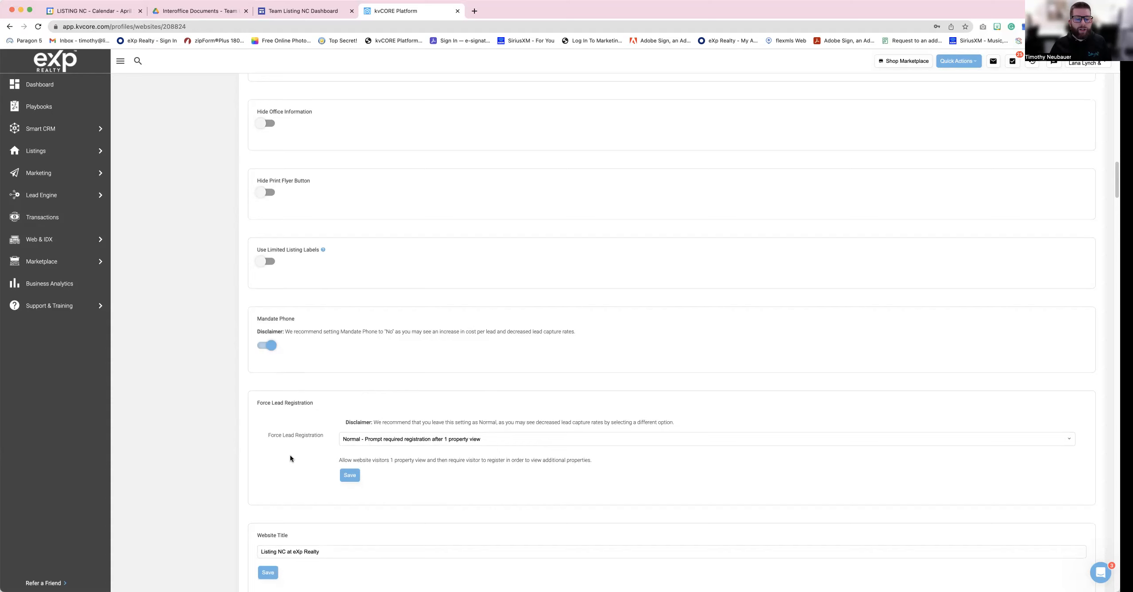
scroll(290, 458, down, 2)
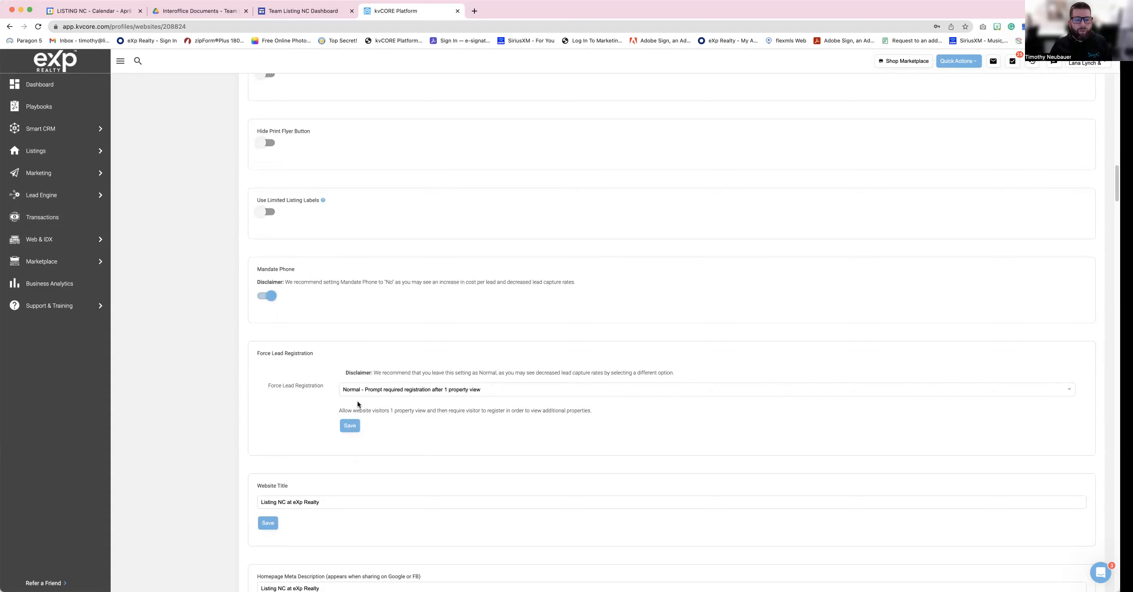
scroll(322, 413, down, 3)
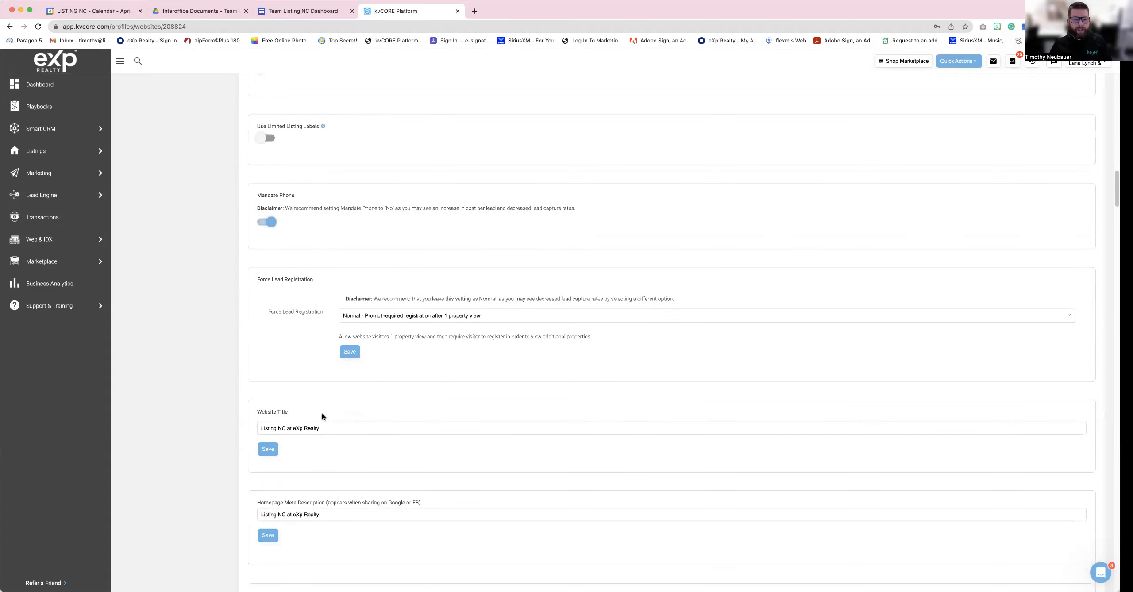
scroll(322, 414, down, 18)
scroll(322, 413, down, 16)
scroll(322, 417, down, 6)
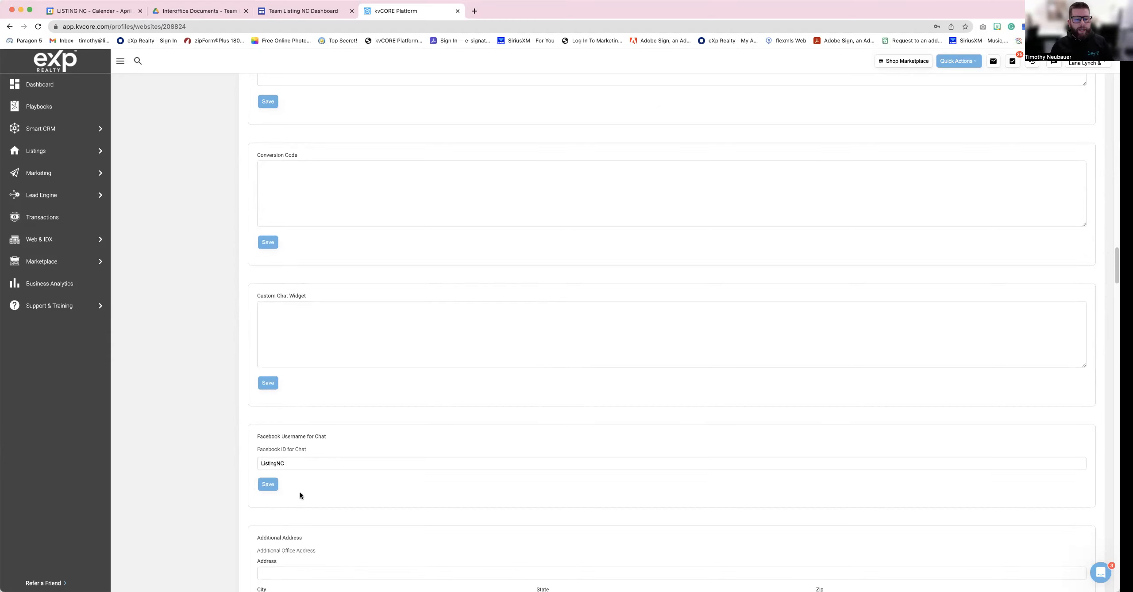
scroll(260, 495, down, 5)
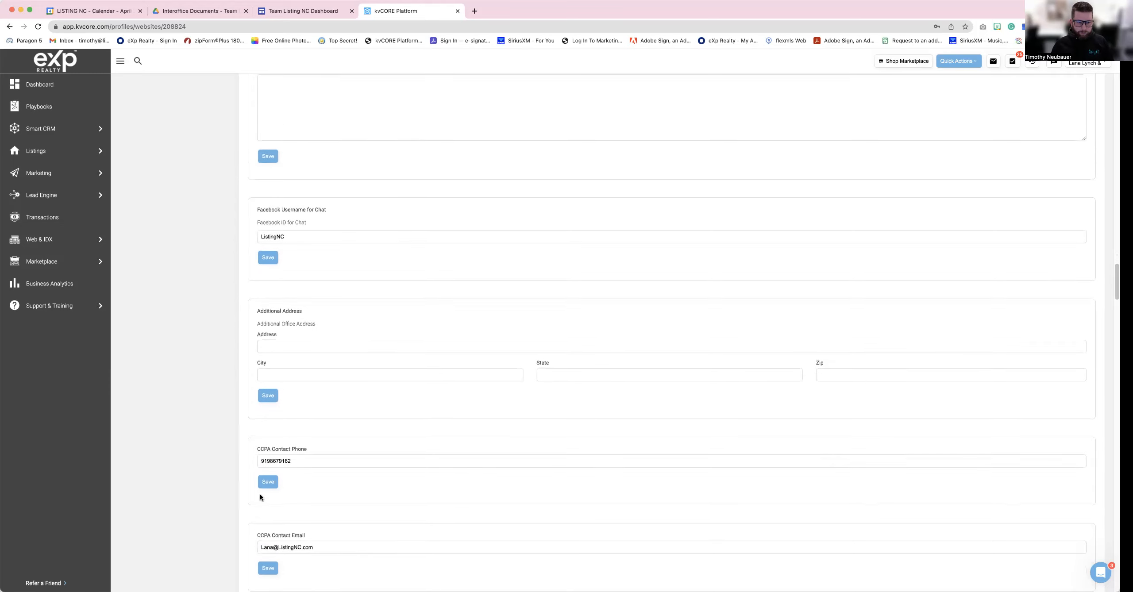
scroll(260, 495, down, 3)
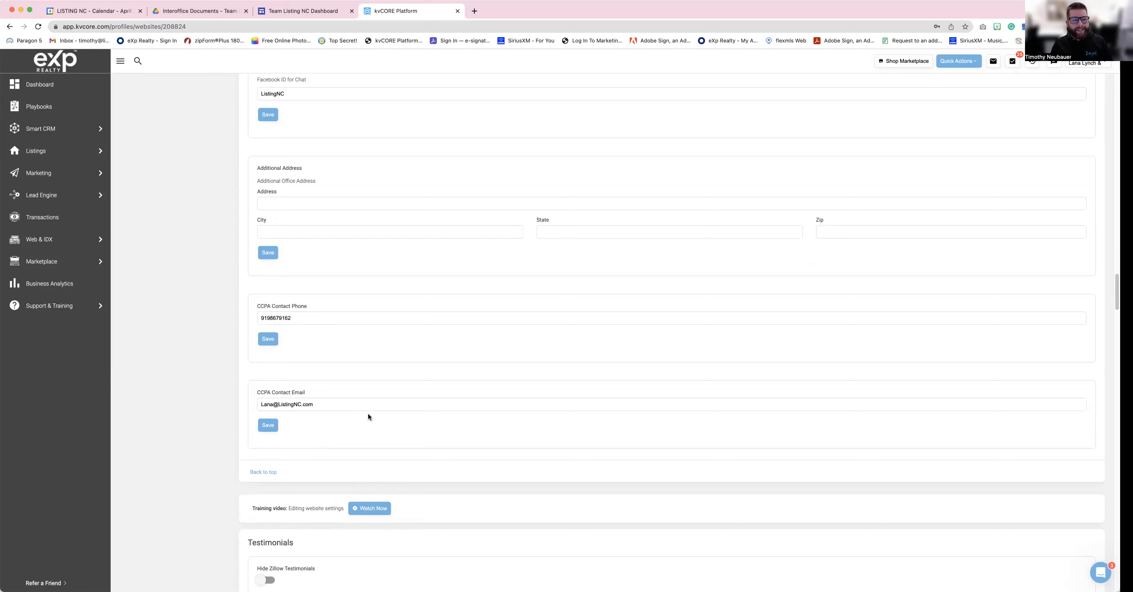
Examine the Testimonials settings for Zillow reviews and the Template extra options
scroll(301, 455, down, 5)
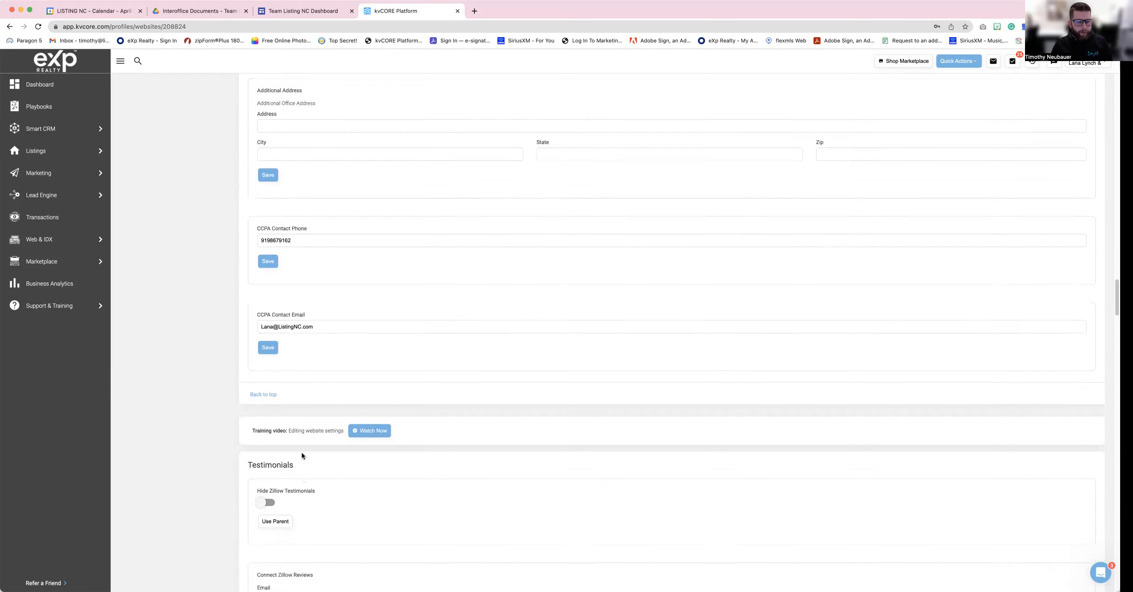
scroll(302, 456, down, 3)
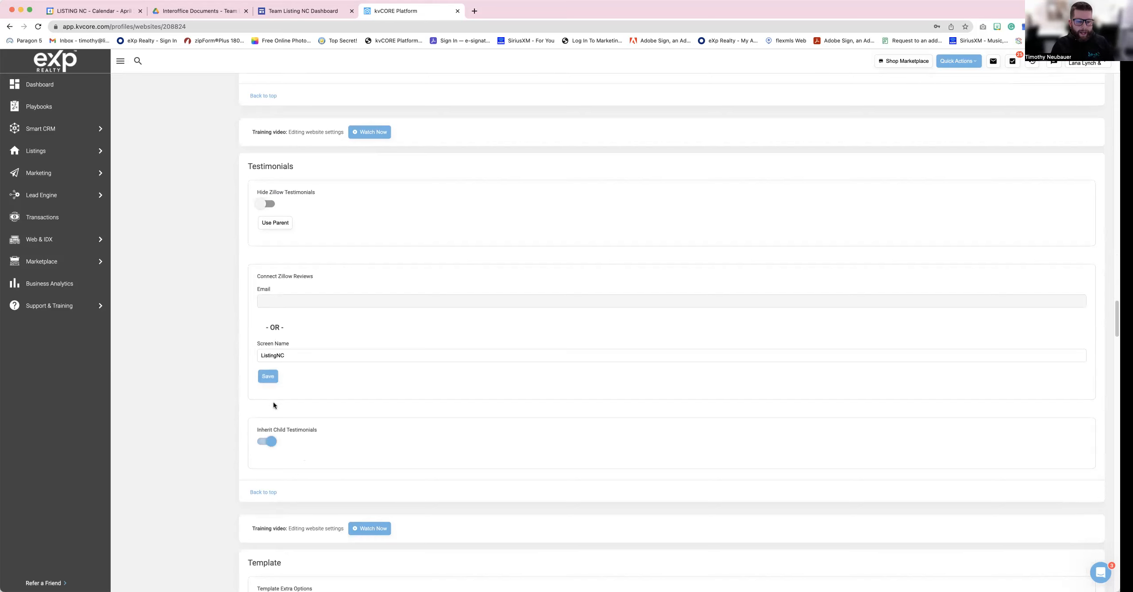
scroll(274, 405, down, 6)
scroll(273, 404, down, 9)
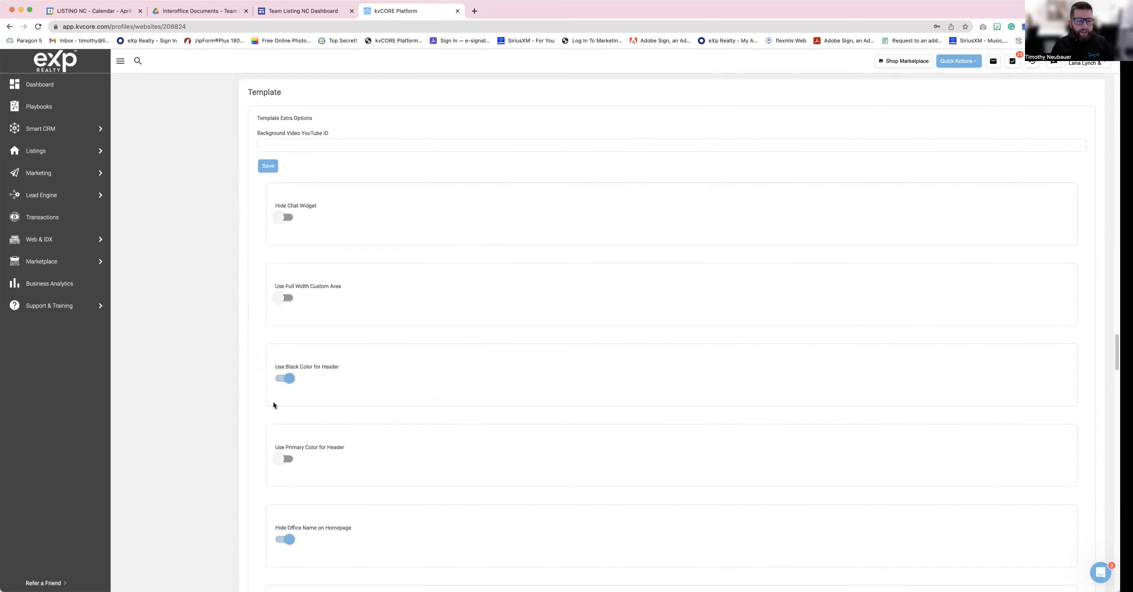
scroll(273, 405, down, 11)
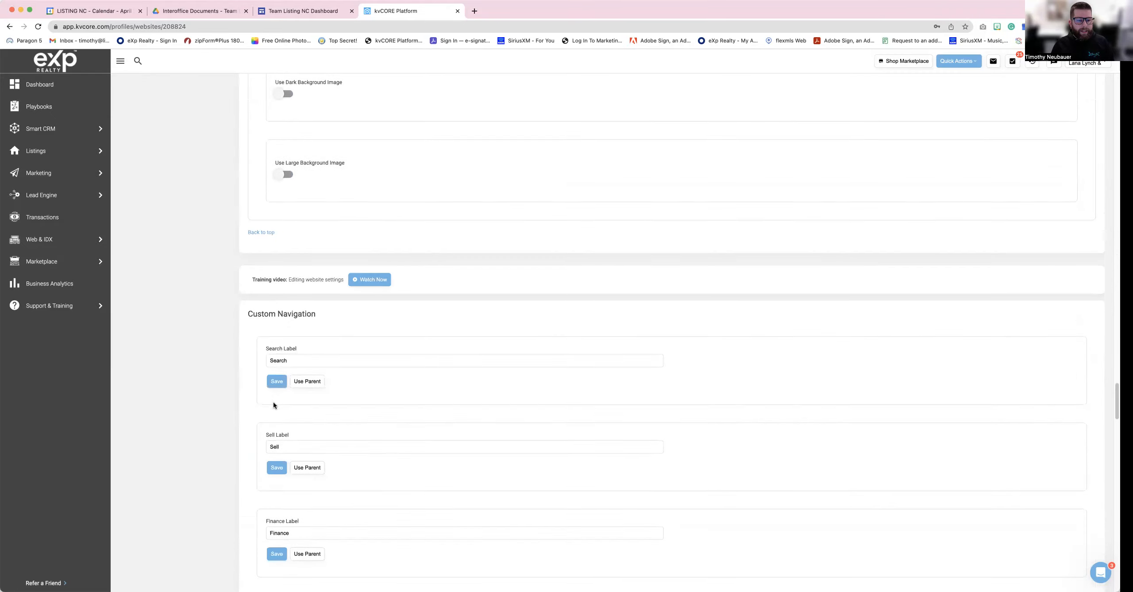
Examine the Custom Navigation labels, the hiring link, and the custom pages and categories chosen for navigation
scroll(273, 405, down, 2)
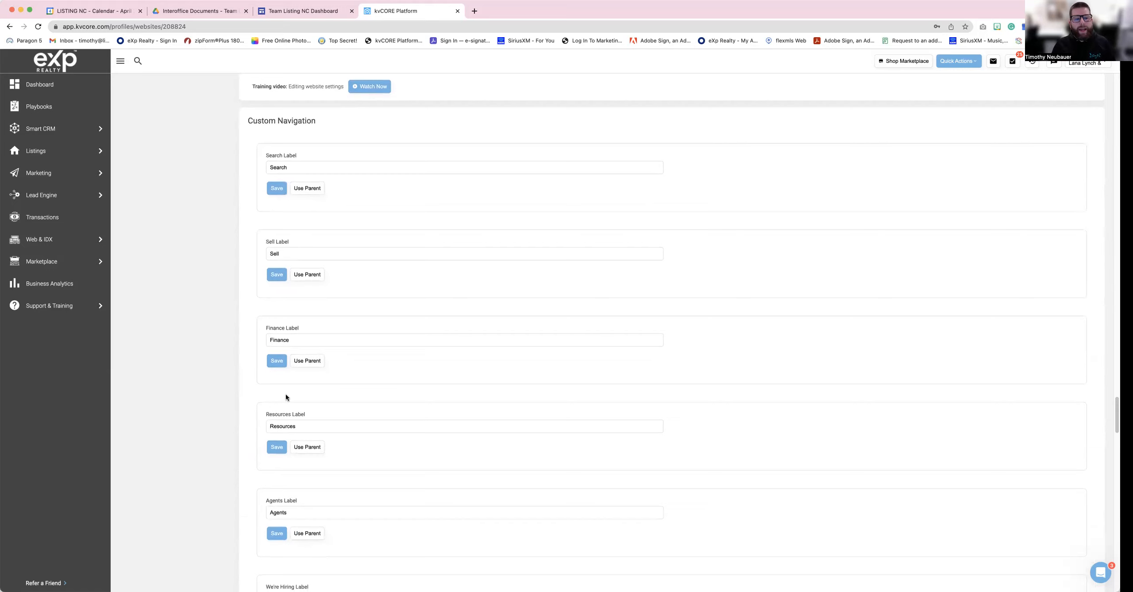
scroll(285, 396, down, 3)
scroll(286, 397, down, 1)
scroll(281, 409, up, 3)
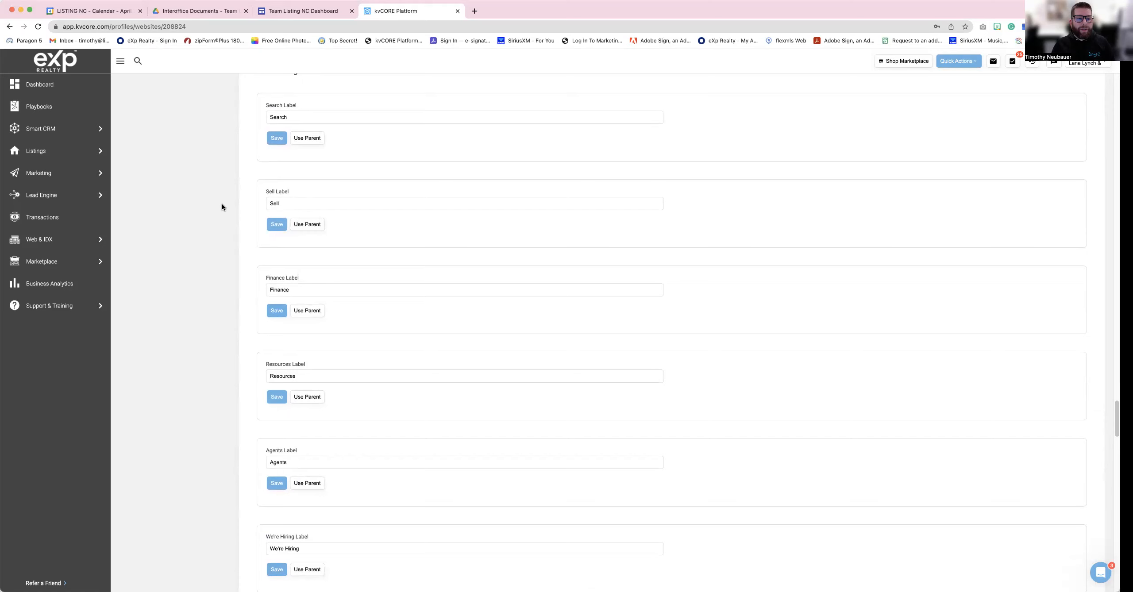
scroll(257, 373, down, 8)
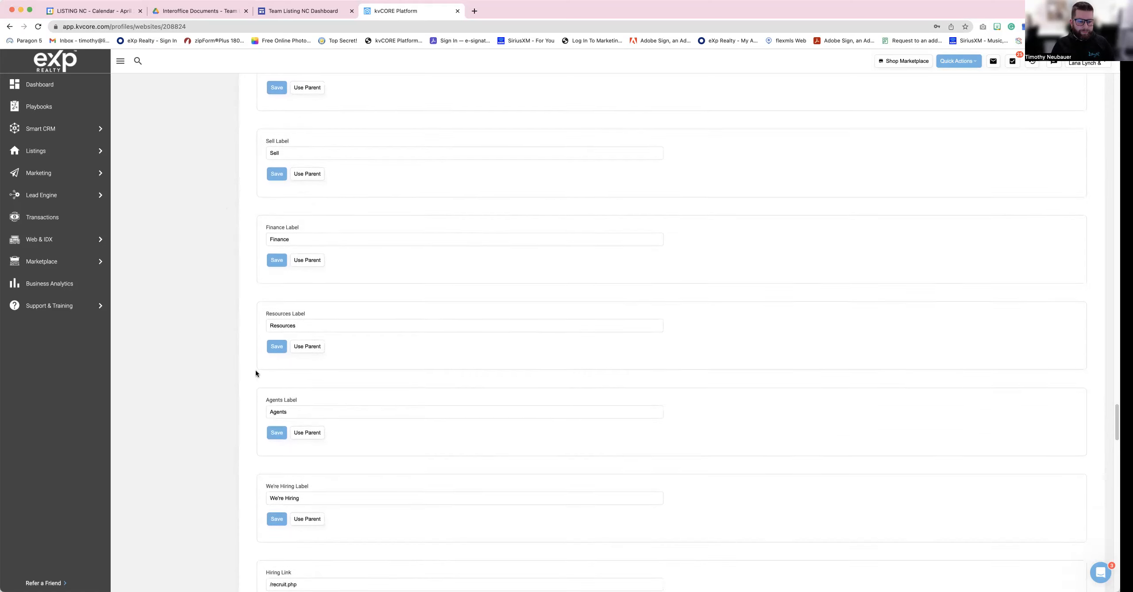
scroll(255, 374, down, 4)
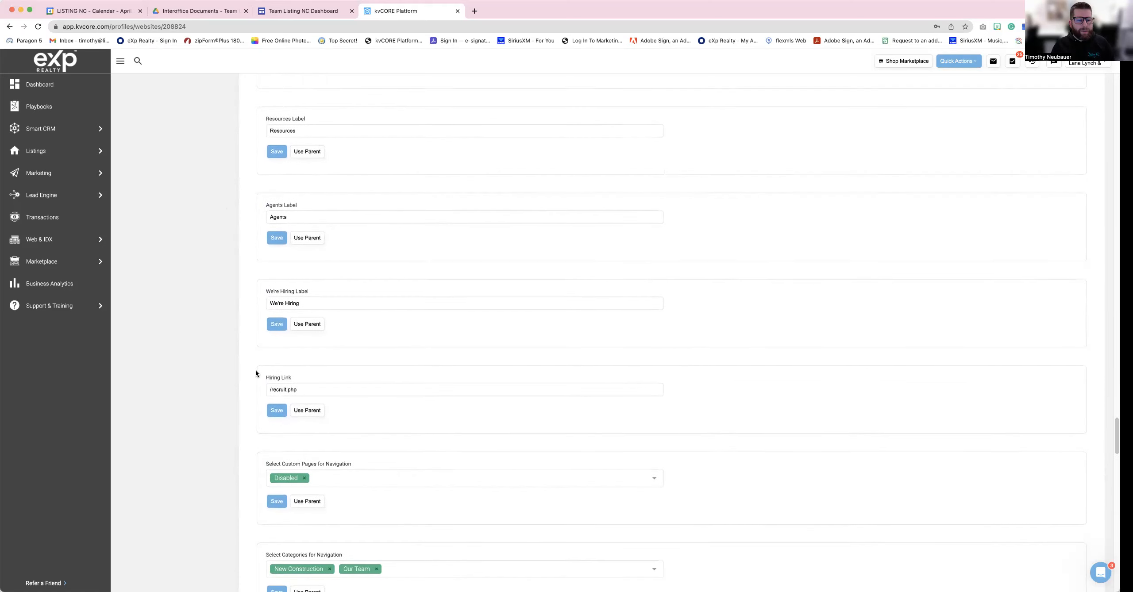
scroll(256, 373, down, 15)
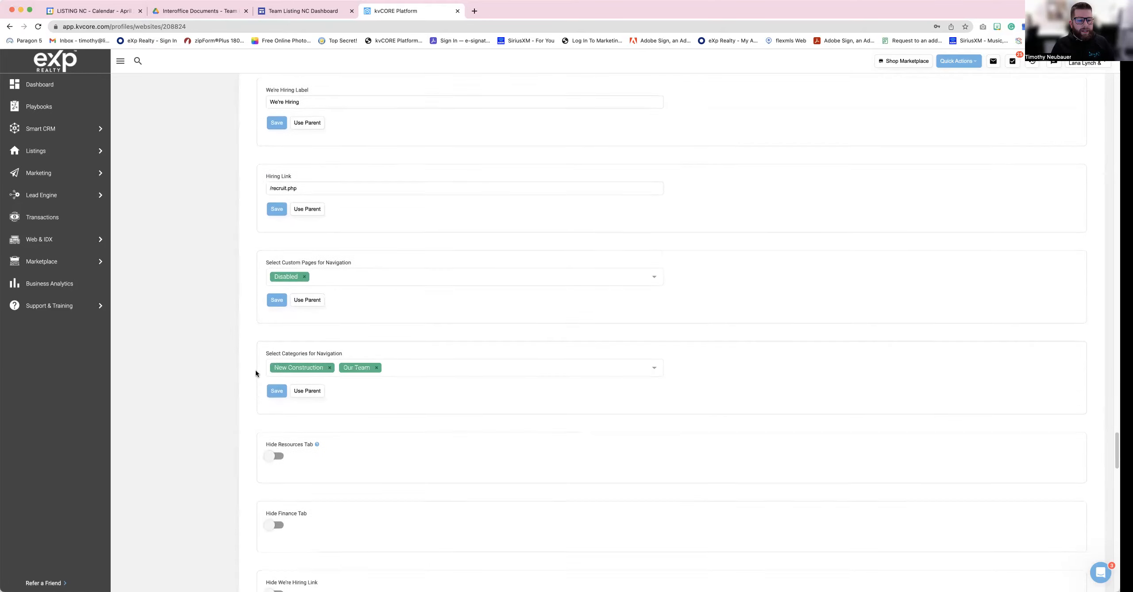
Look at the available options for Home Page Listing Carousel 3 in the Listing Carousels settings
scroll(256, 373, down, 6)
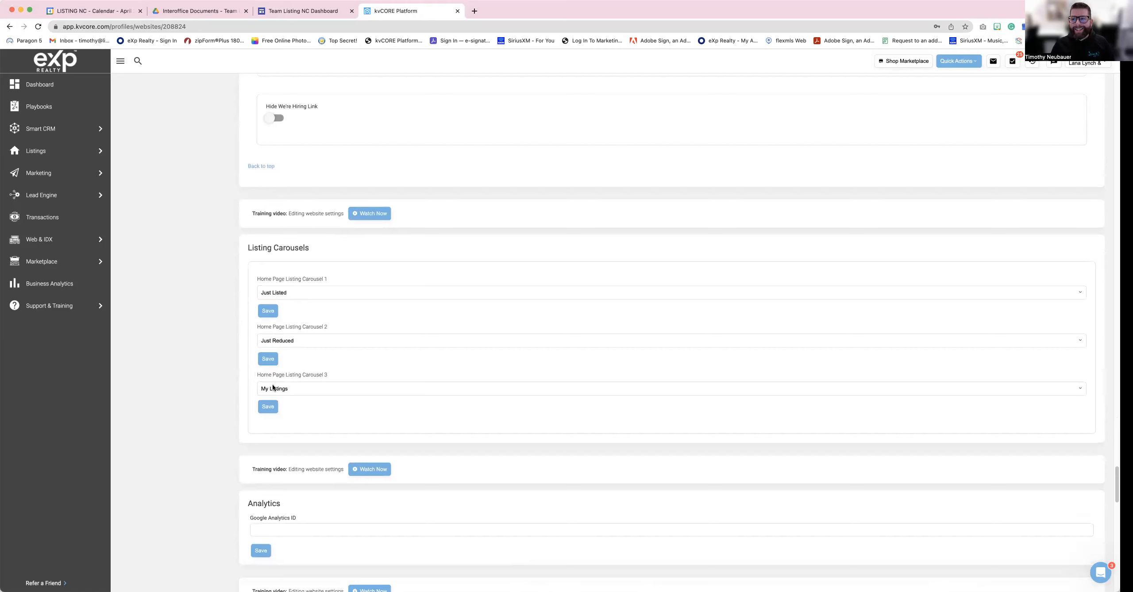
click(272, 387)
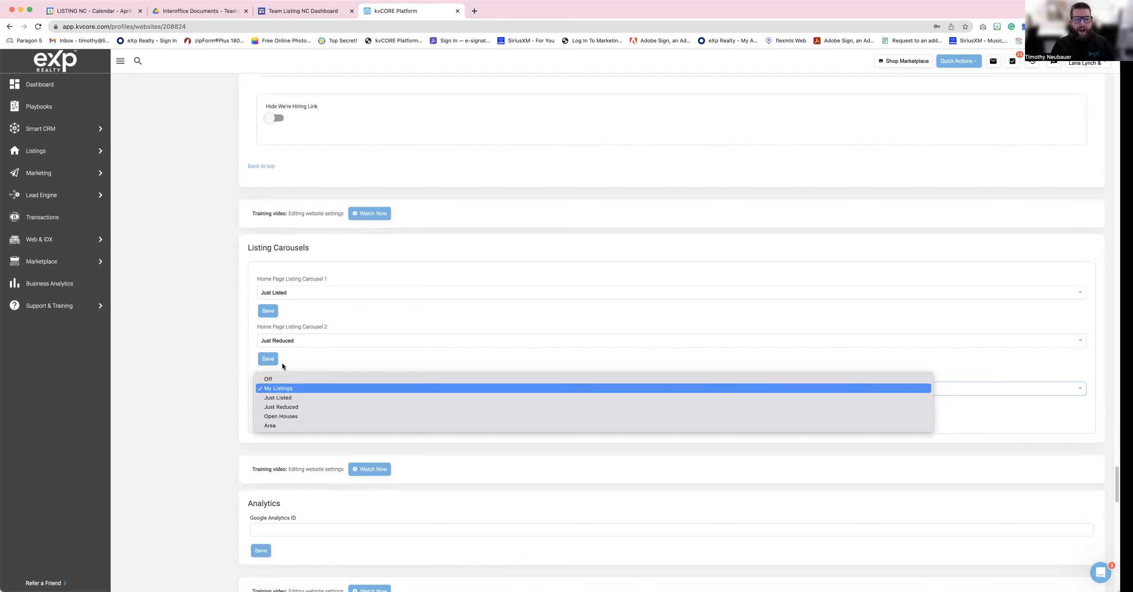
click(248, 333)
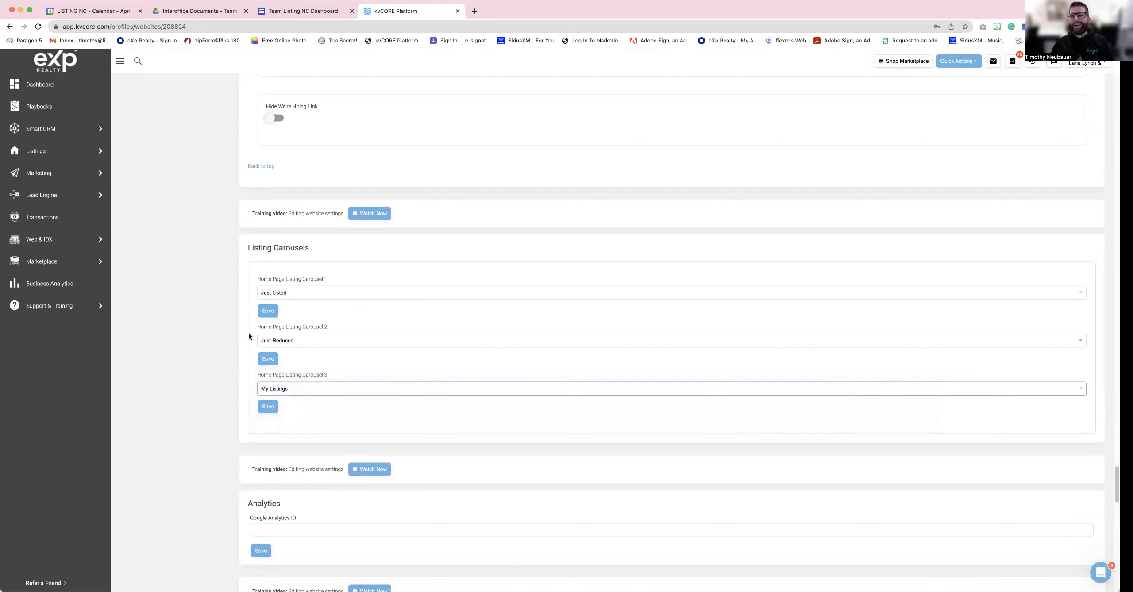
Enable Mobile Home among the Types Served in the Listings settings and save the change
scroll(249, 336, down, 4)
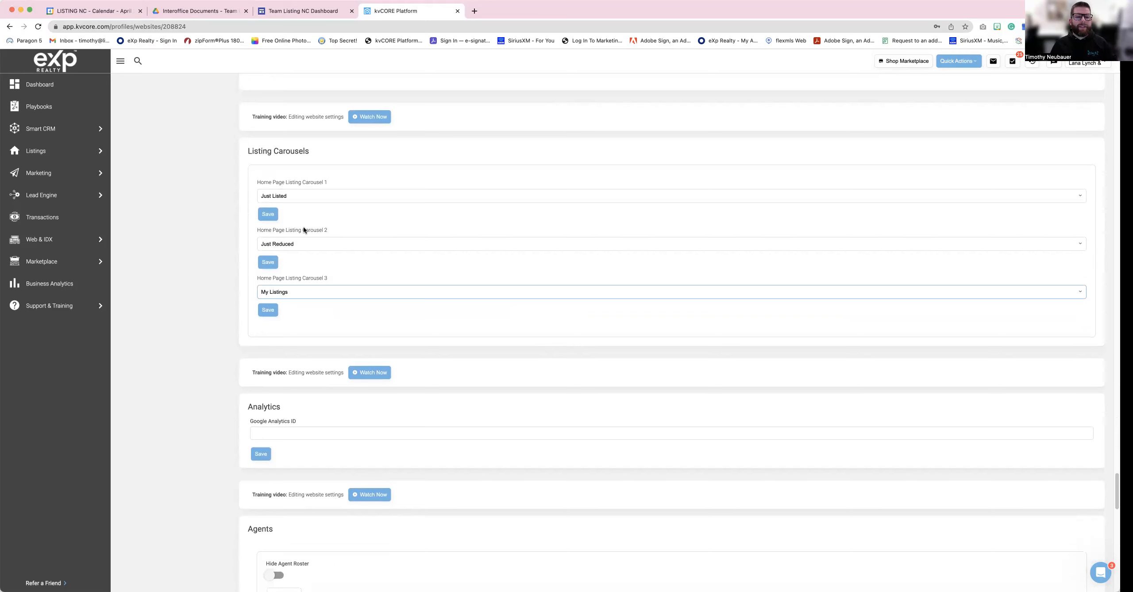
scroll(305, 338, down, 8)
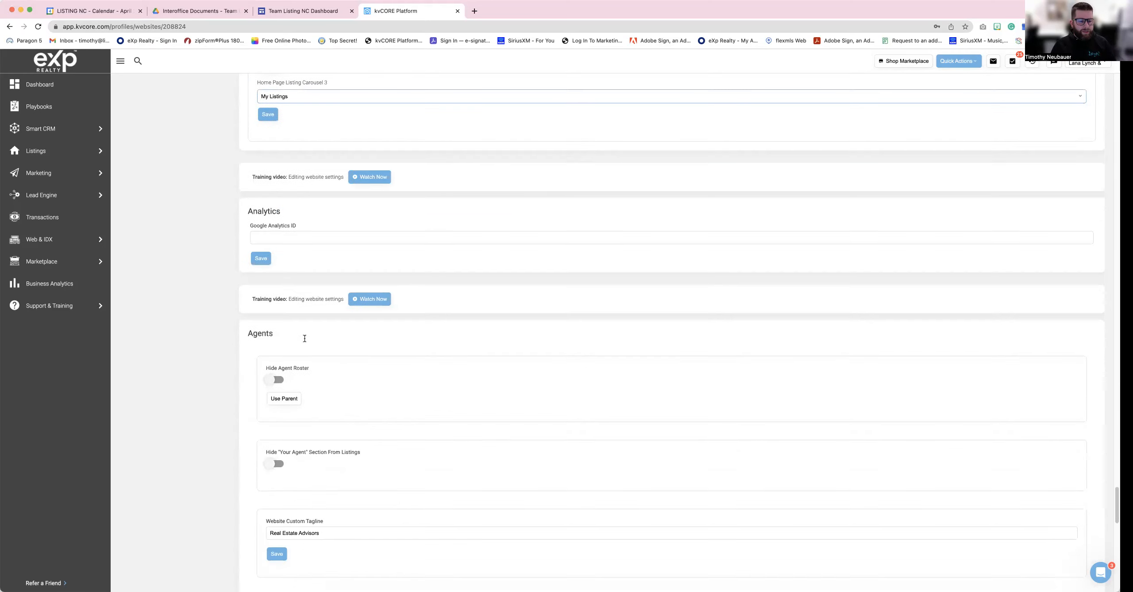
scroll(304, 338, down, 15)
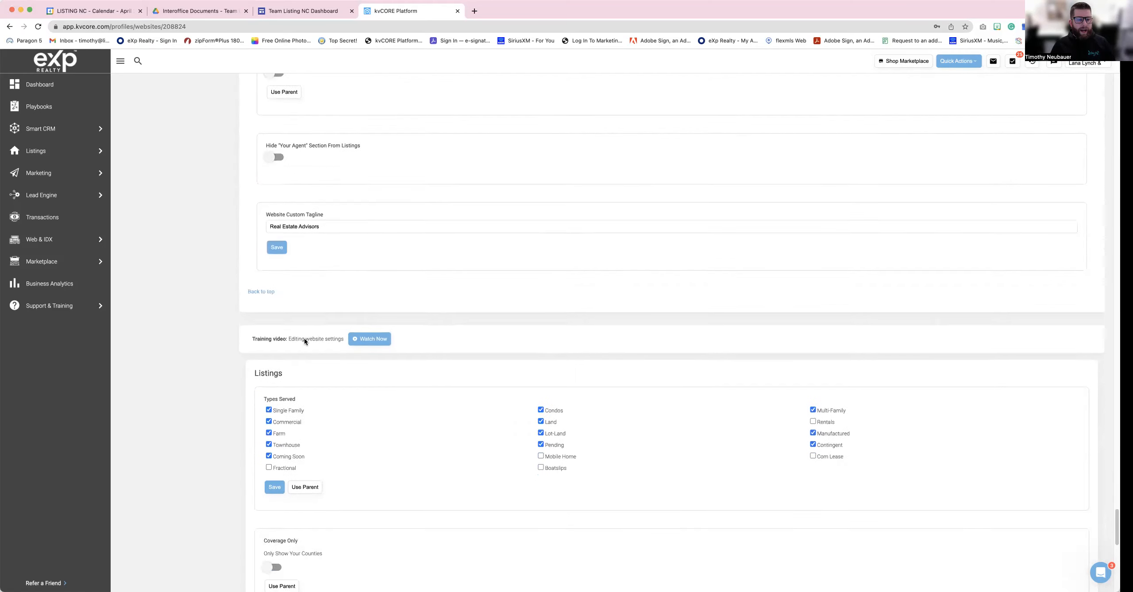
scroll(305, 338, down, 4)
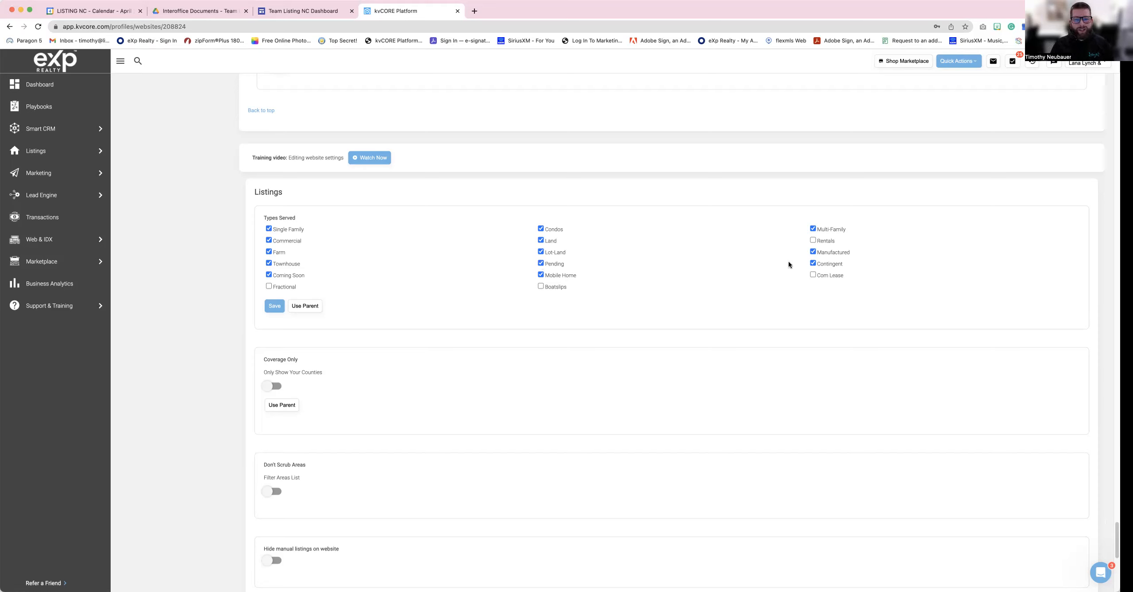
click(278, 311)
Examine the remaining Listings settings, including default sort, default display and popular options, and return to the start of the settings page
scroll(335, 434, down, 1)
scroll(335, 436, down, 9)
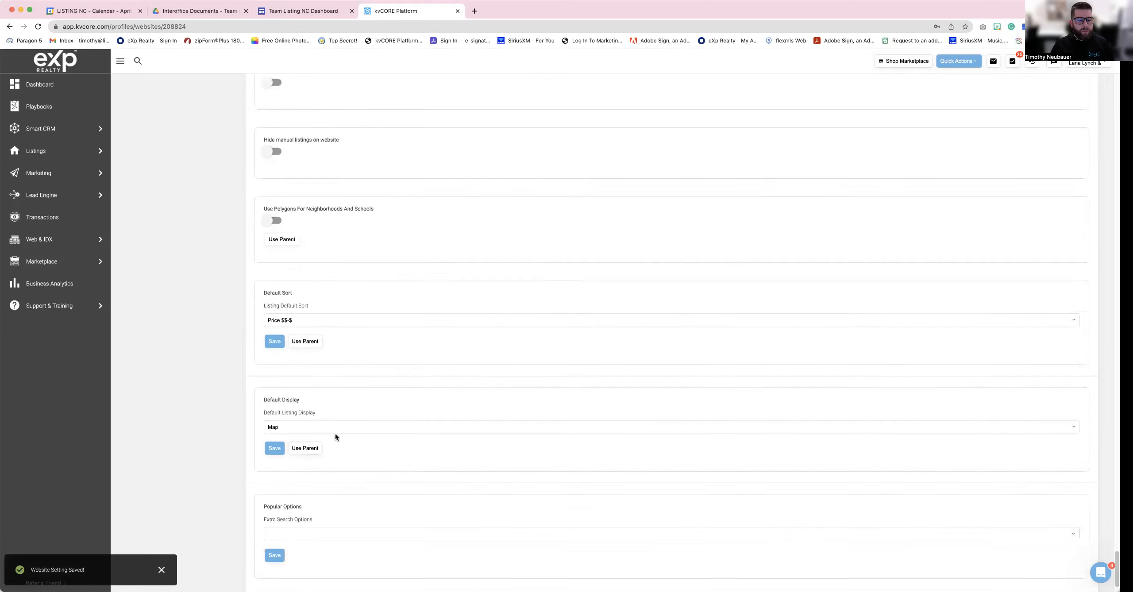
scroll(335, 437, down, 1)
scroll(379, 436, up, 20)
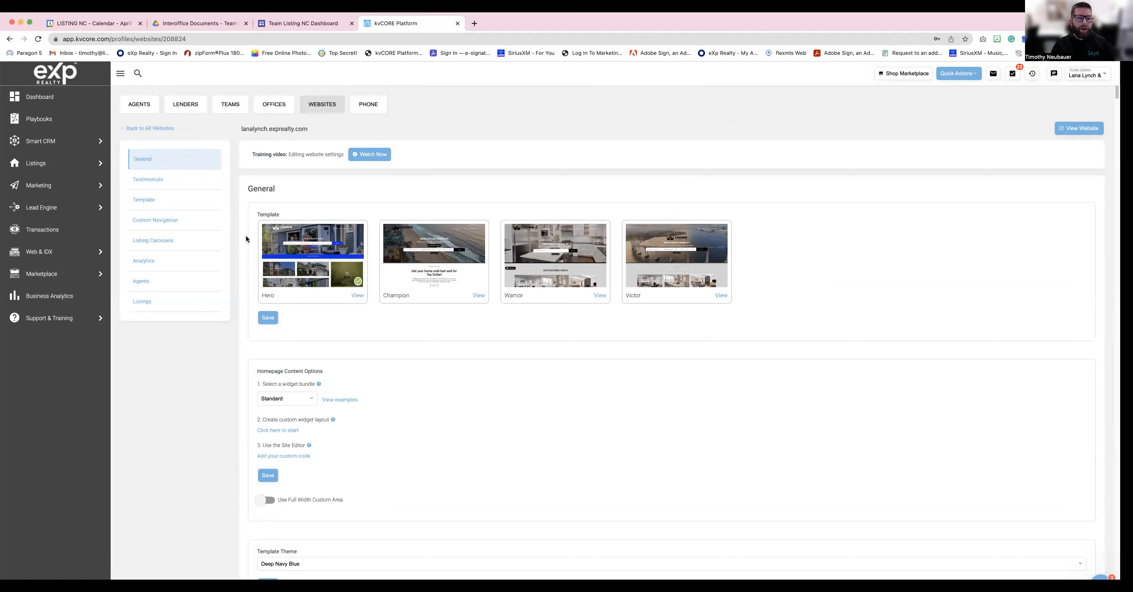
Open the account's own agent profile and make it editable
click(1100, 79)
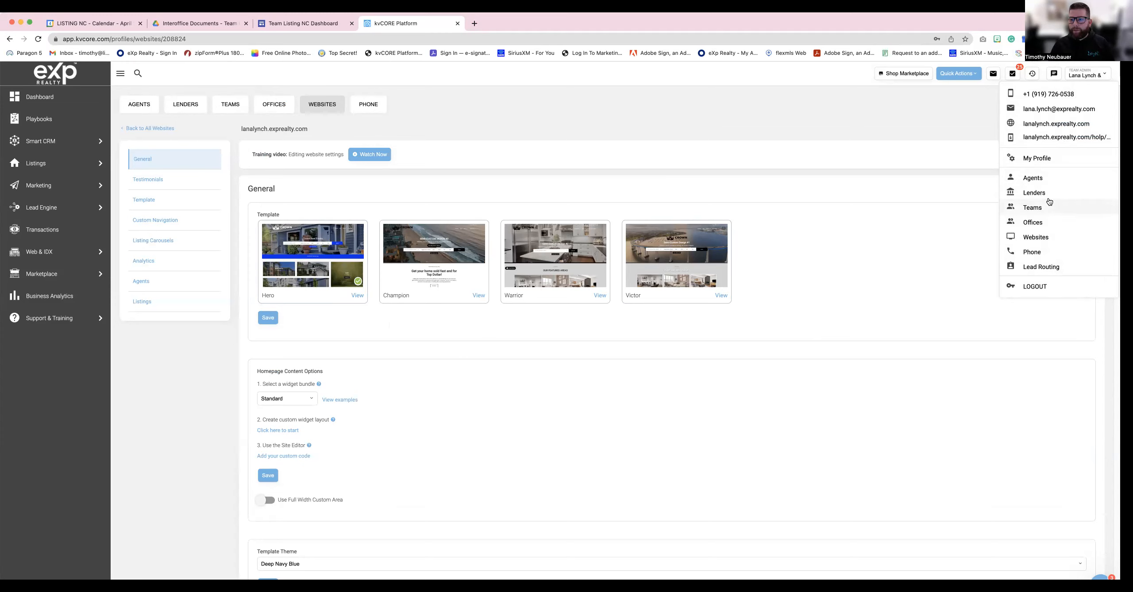
click(1046, 164)
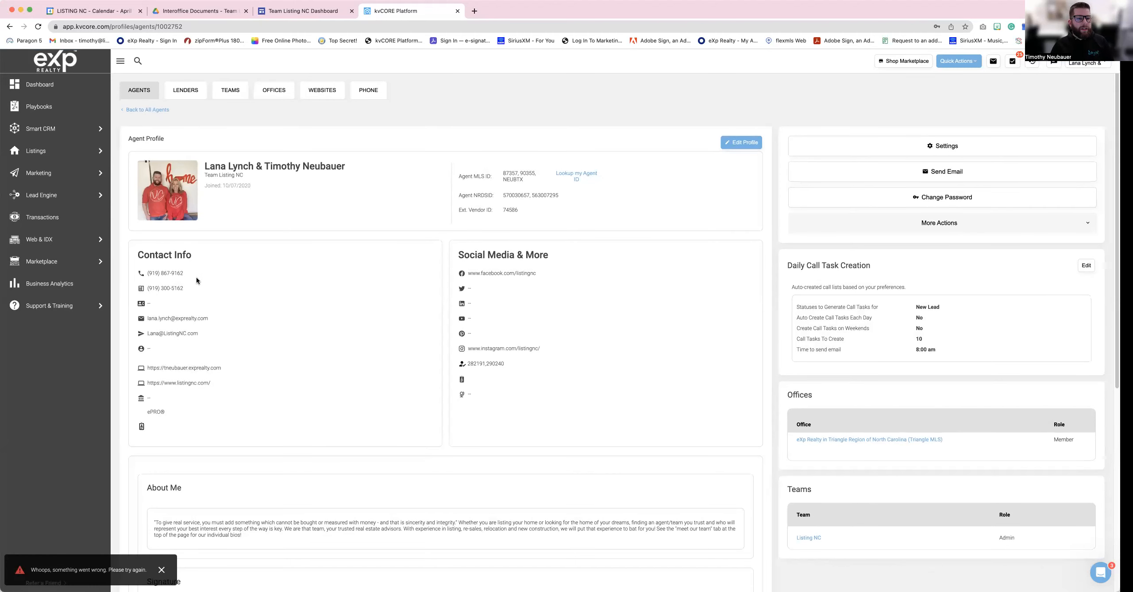
click(743, 142)
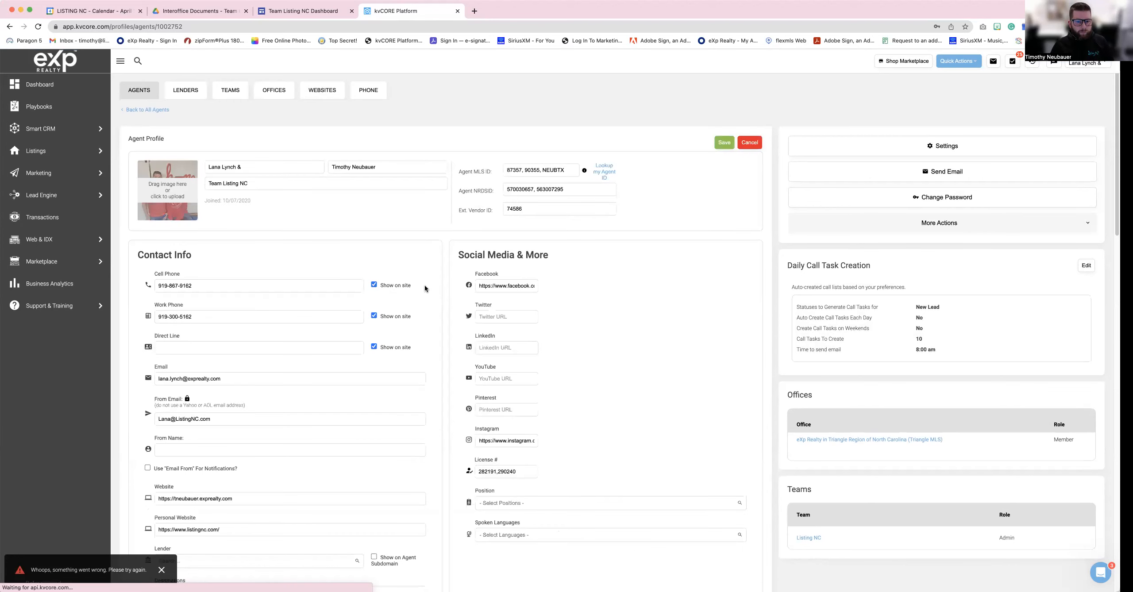
Examine the profile's Contact Info and Social Media & More fields, including the available options for Position
scroll(289, 328, down, 3)
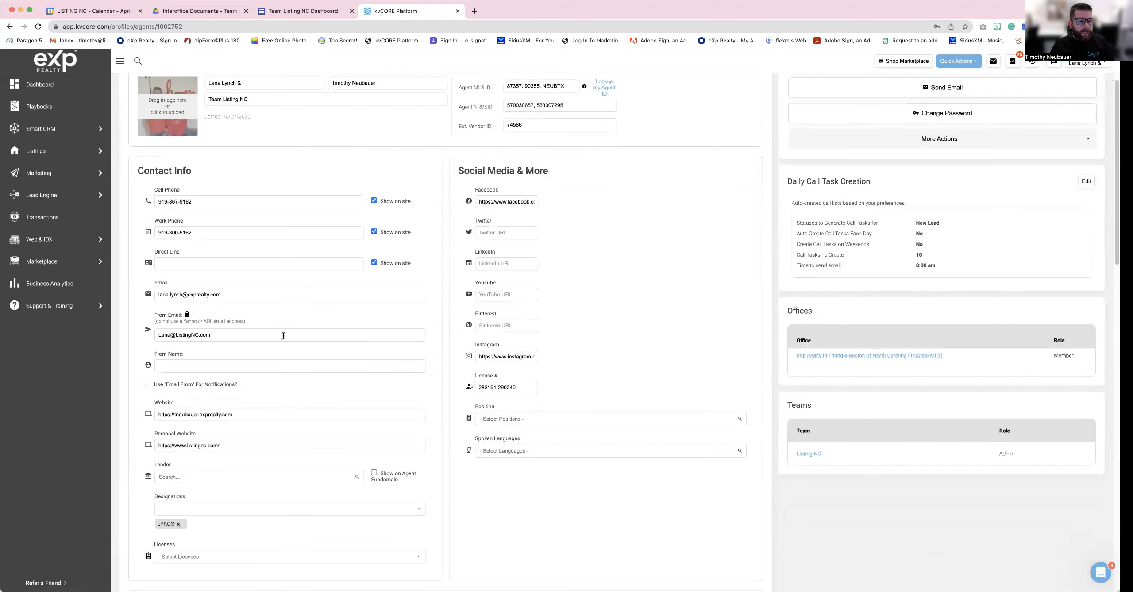
scroll(283, 334, down, 2)
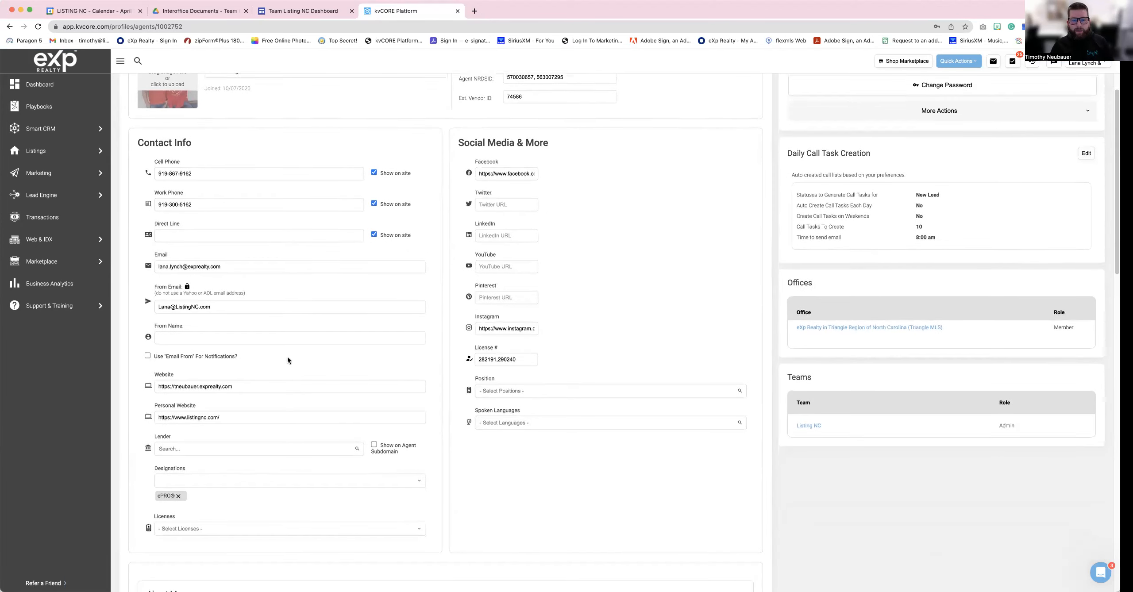
scroll(556, 349, down, 3)
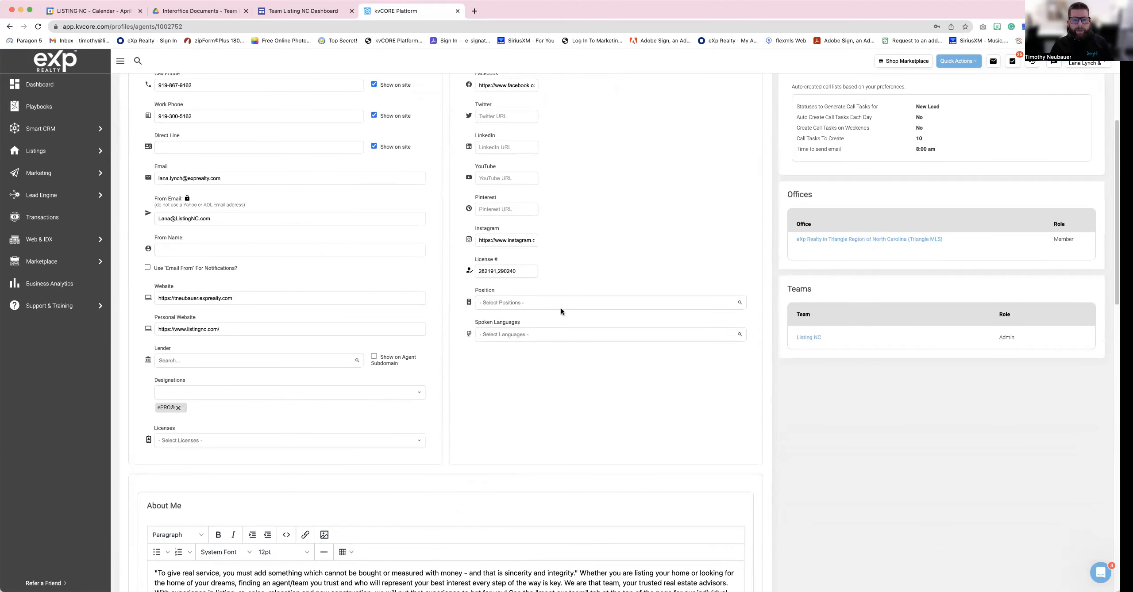
click(563, 303)
click(579, 277)
scroll(449, 362, down, 10)
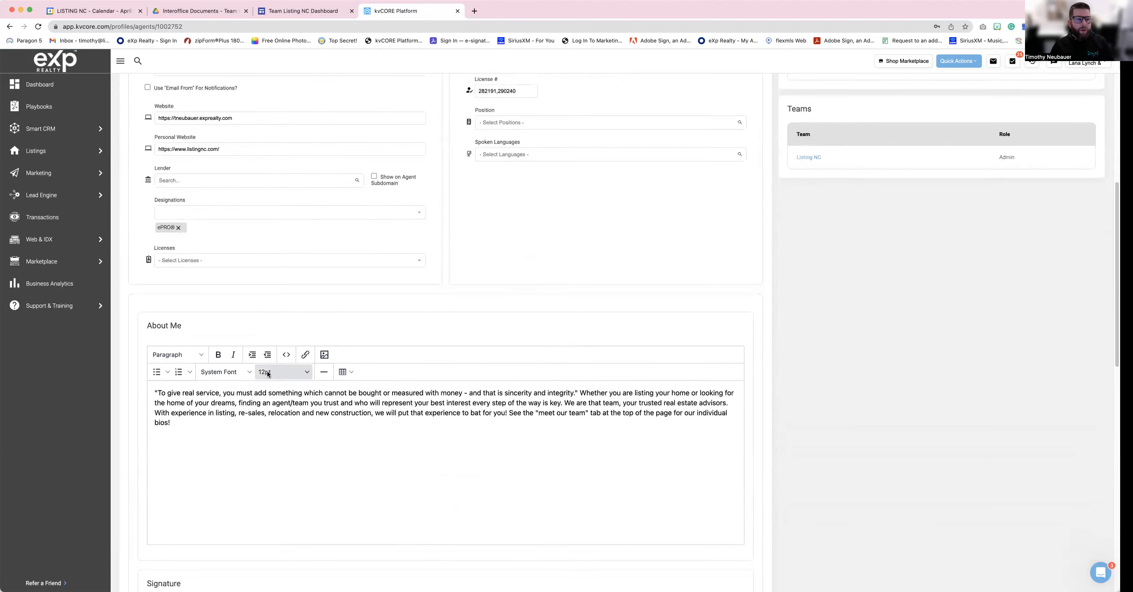
Review the Signature settings and the information-only fields such as Credentials and Education, and save the agent profile
scroll(362, 381, down, 7)
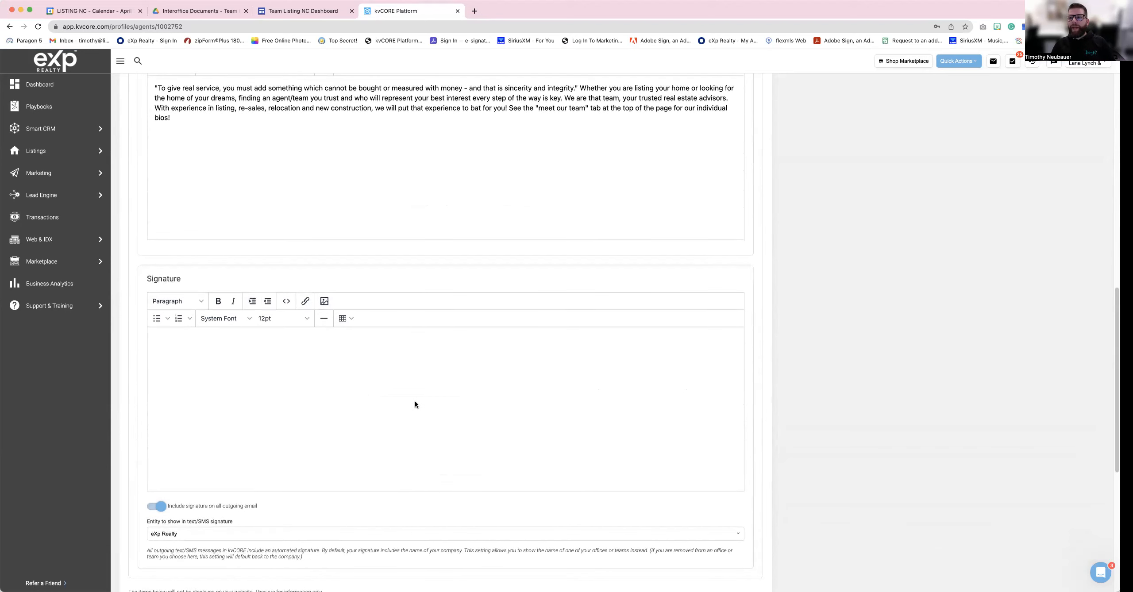
scroll(415, 404, down, 6)
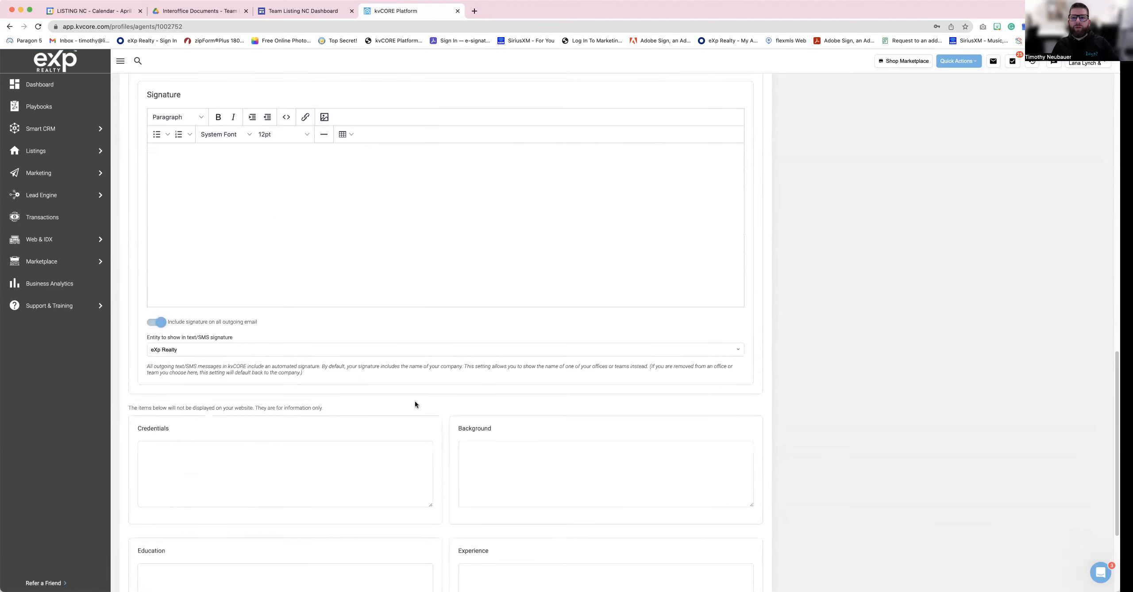
scroll(416, 404, down, 5)
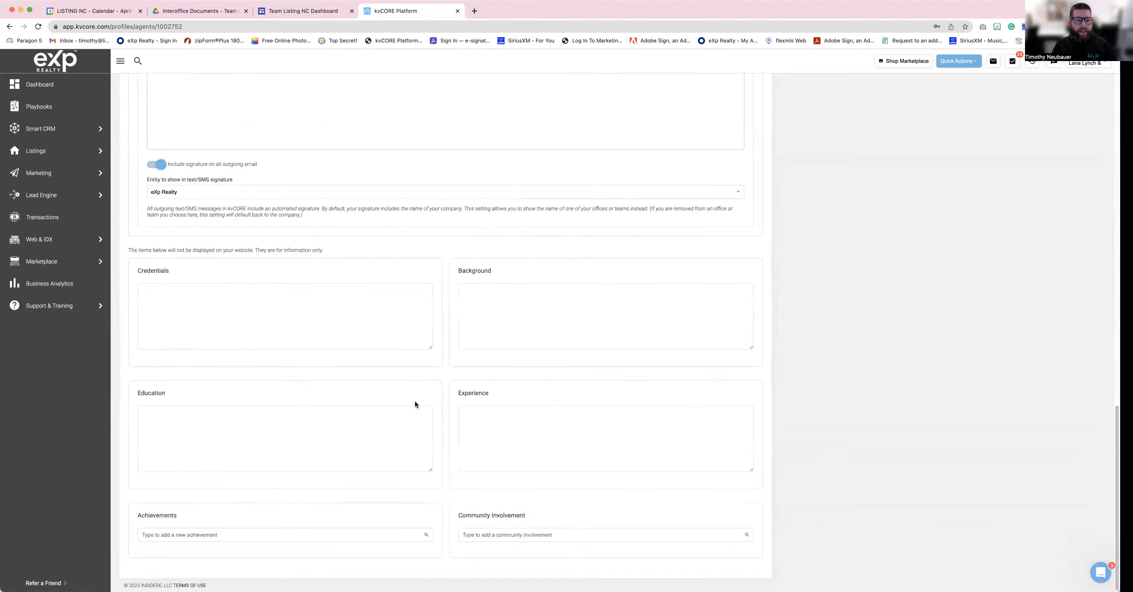
drag(128, 249, 322, 246)
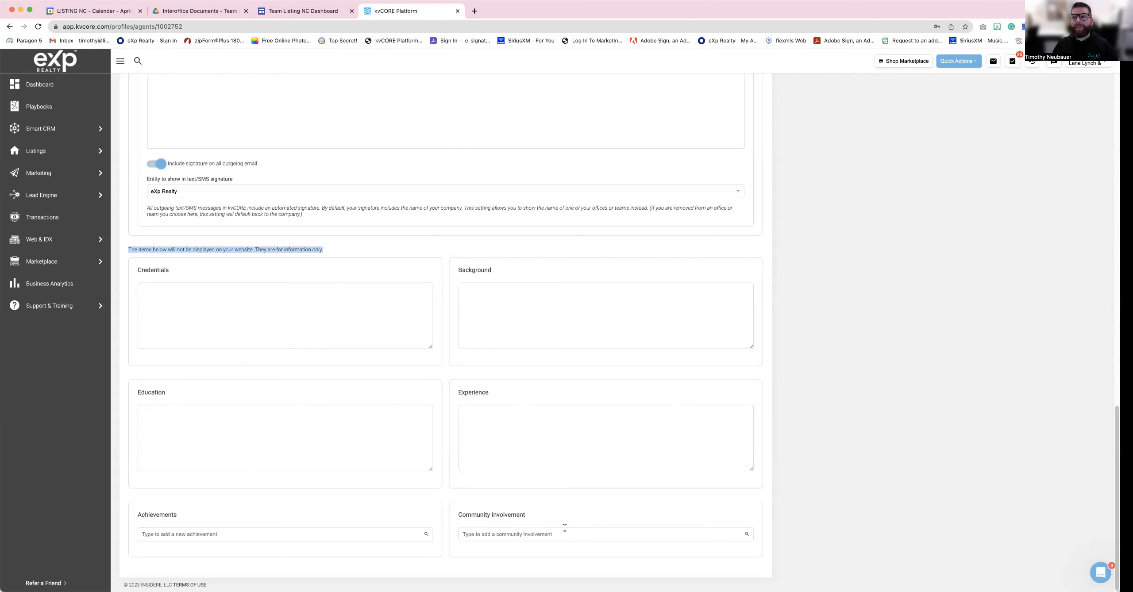
scroll(543, 473, up, 20)
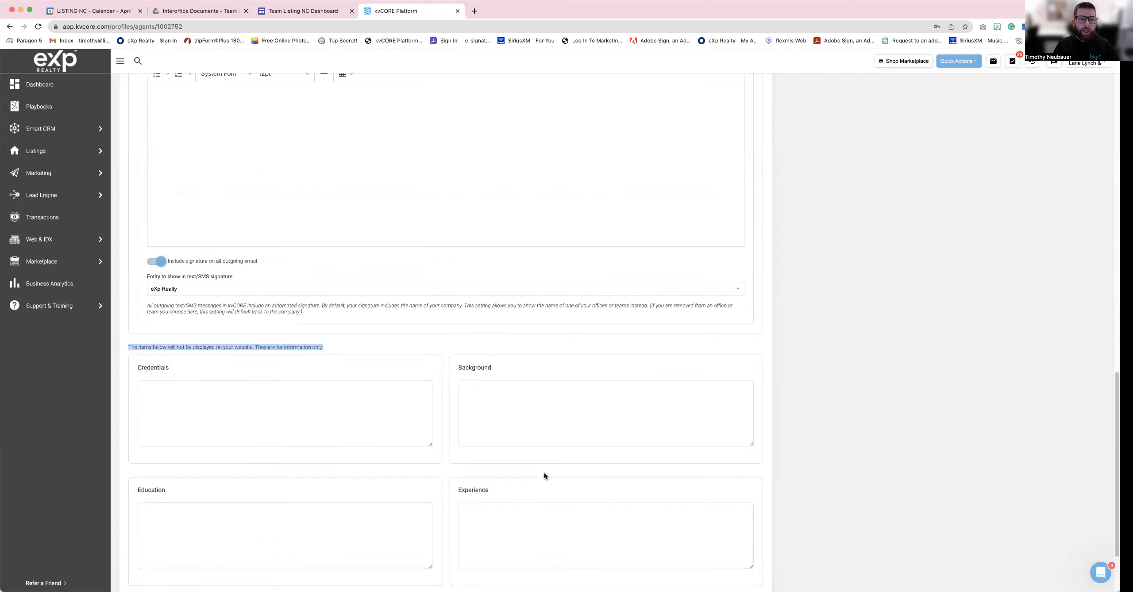
scroll(235, 259, up, 2)
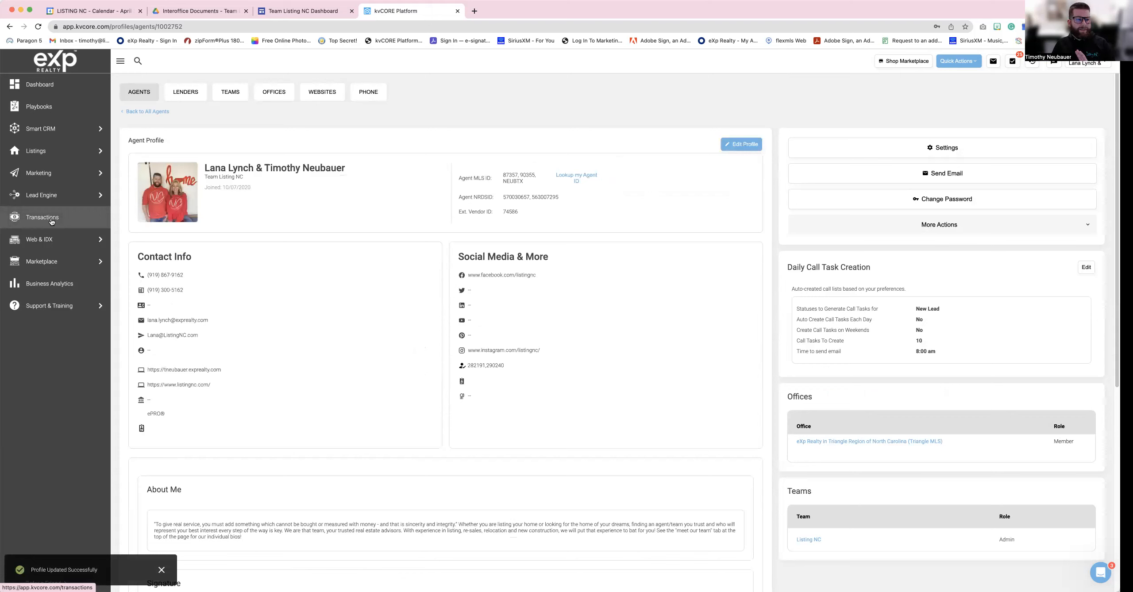
Open the Web & IDX overview and look through its Website Manager sections for template, website content, blog posts and add-ons
mouse_move(74, 198)
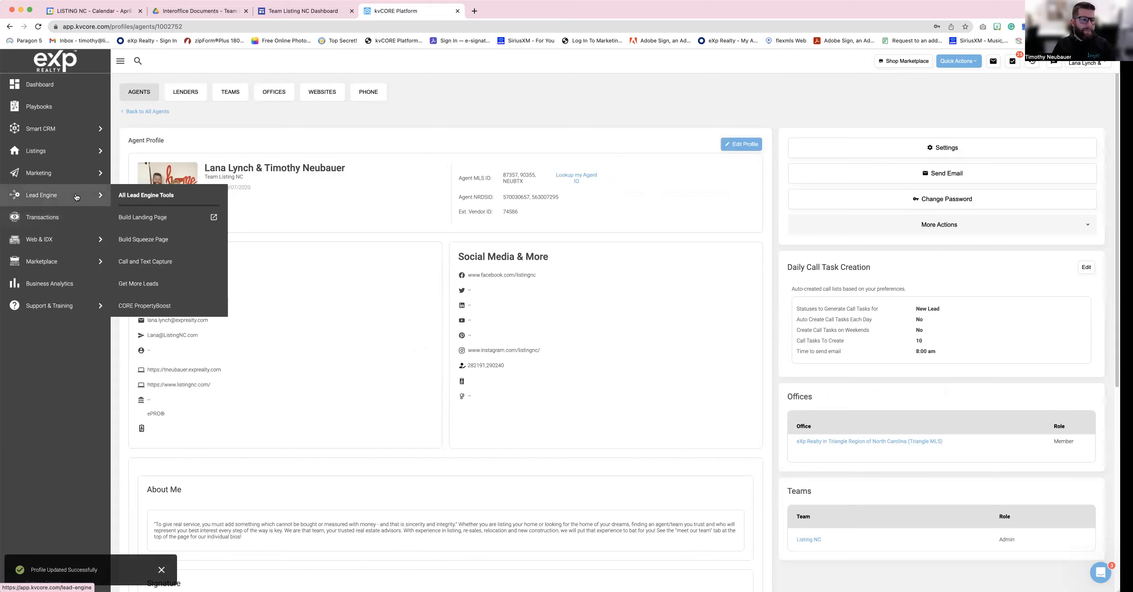
click(69, 243)
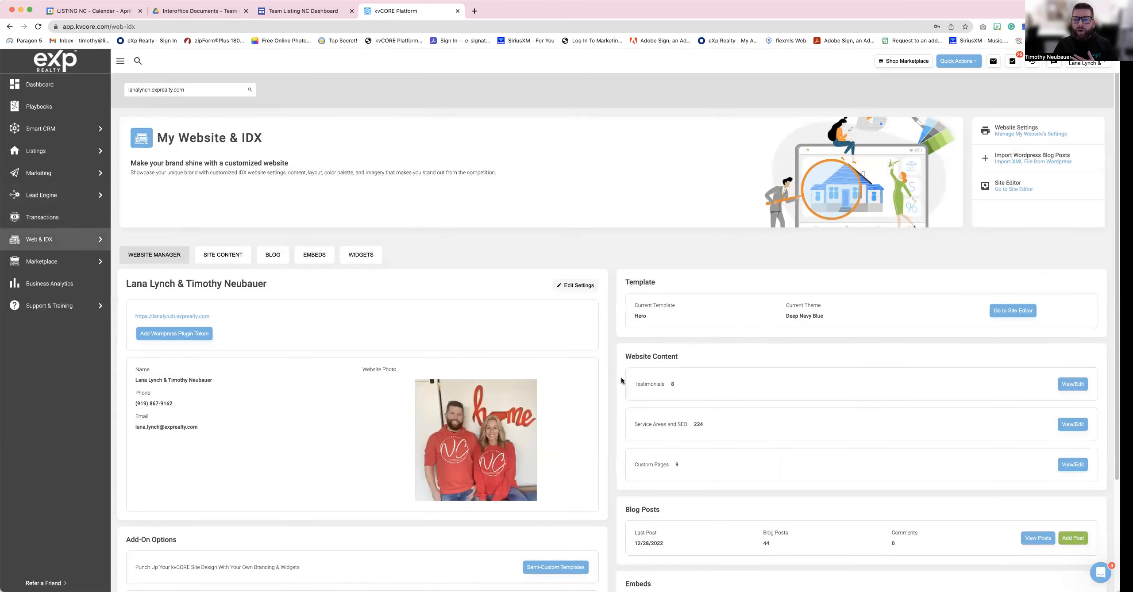
scroll(621, 381, down, 3)
scroll(621, 380, down, 1)
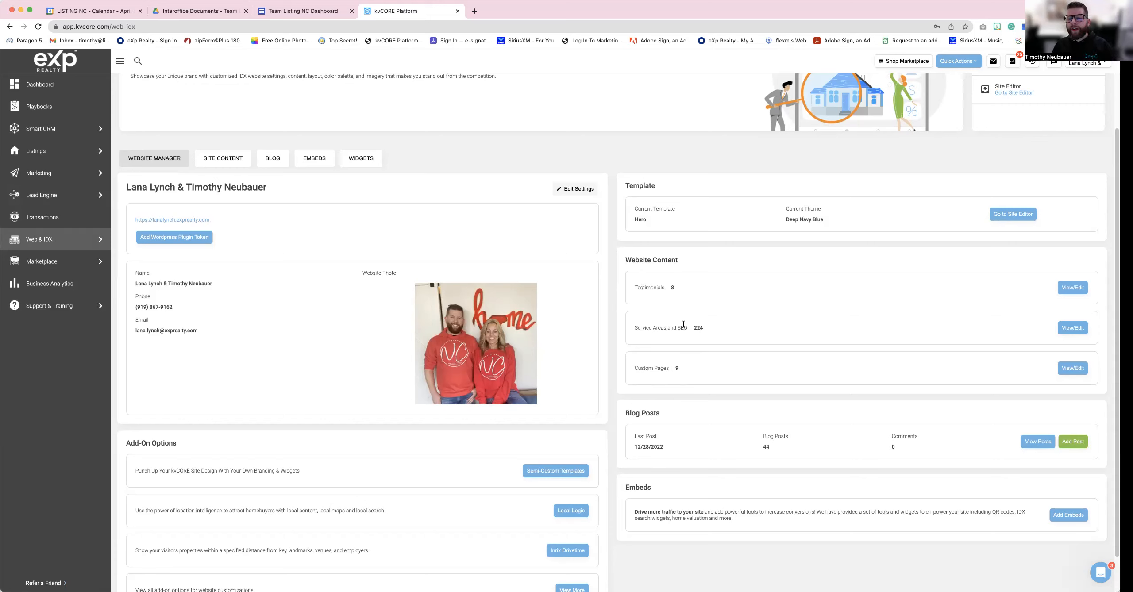
Open the Service Areas and SEO entries of the website content and examine the full list of cities
click(1070, 327)
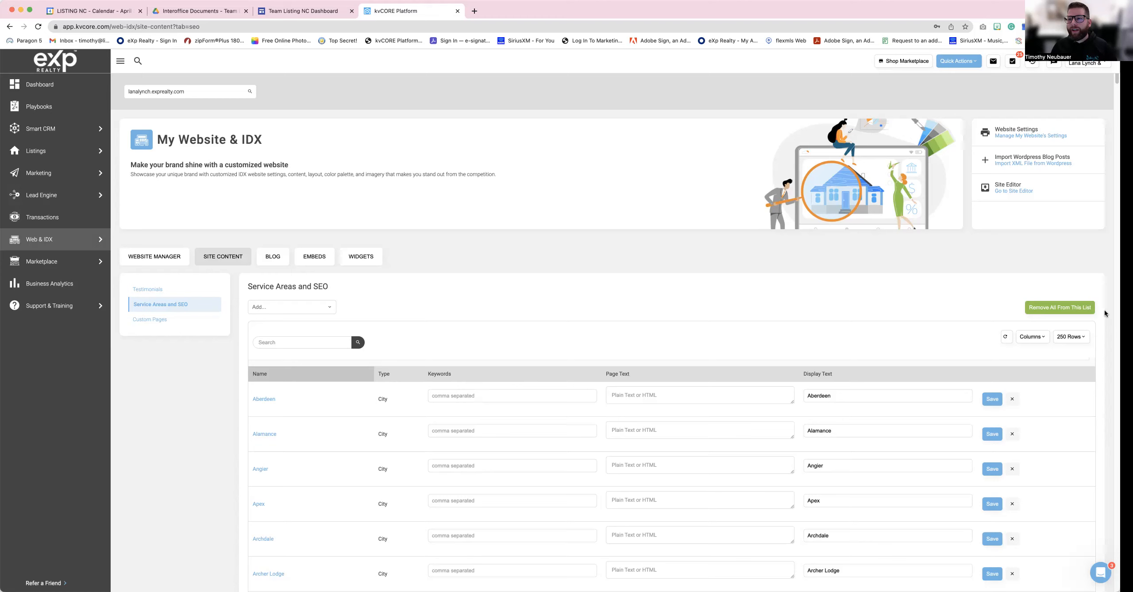
scroll(835, 392, down, 15)
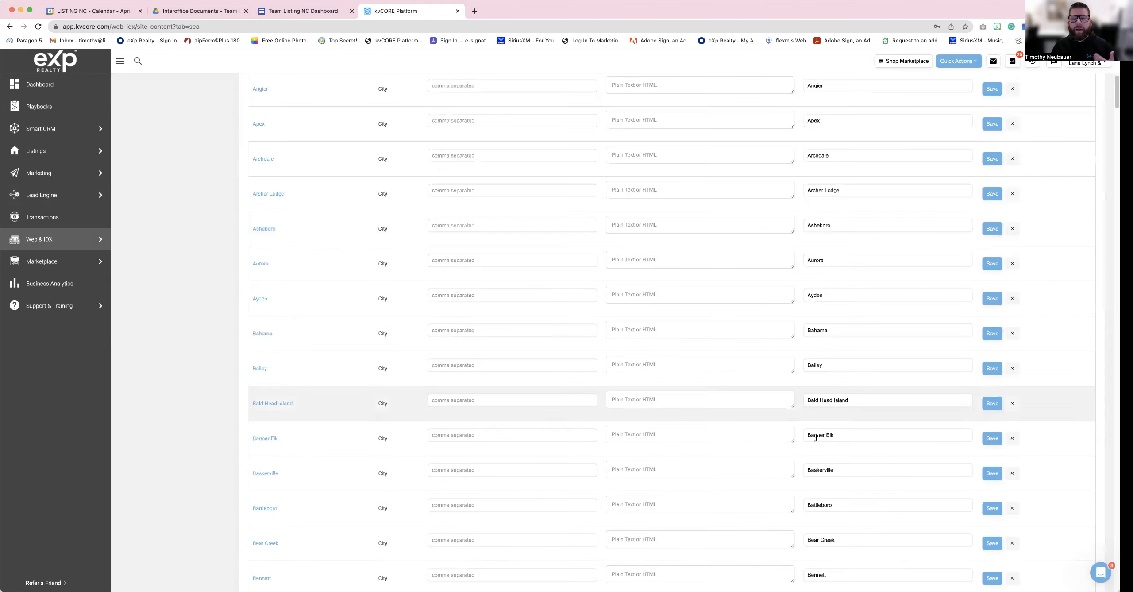
scroll(816, 440, down, 20)
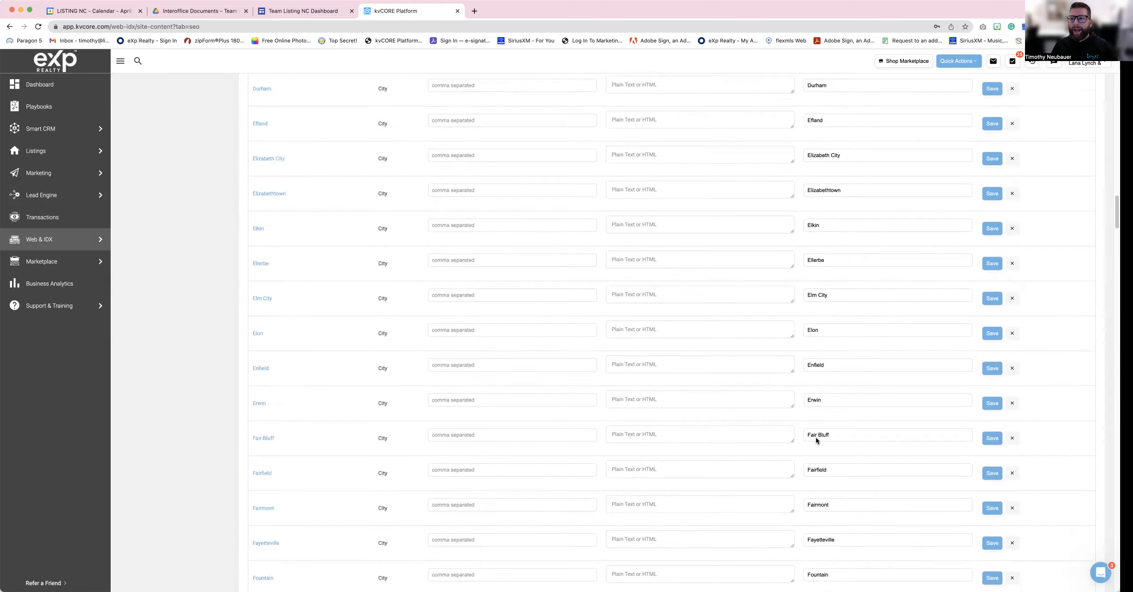
scroll(817, 440, down, 20)
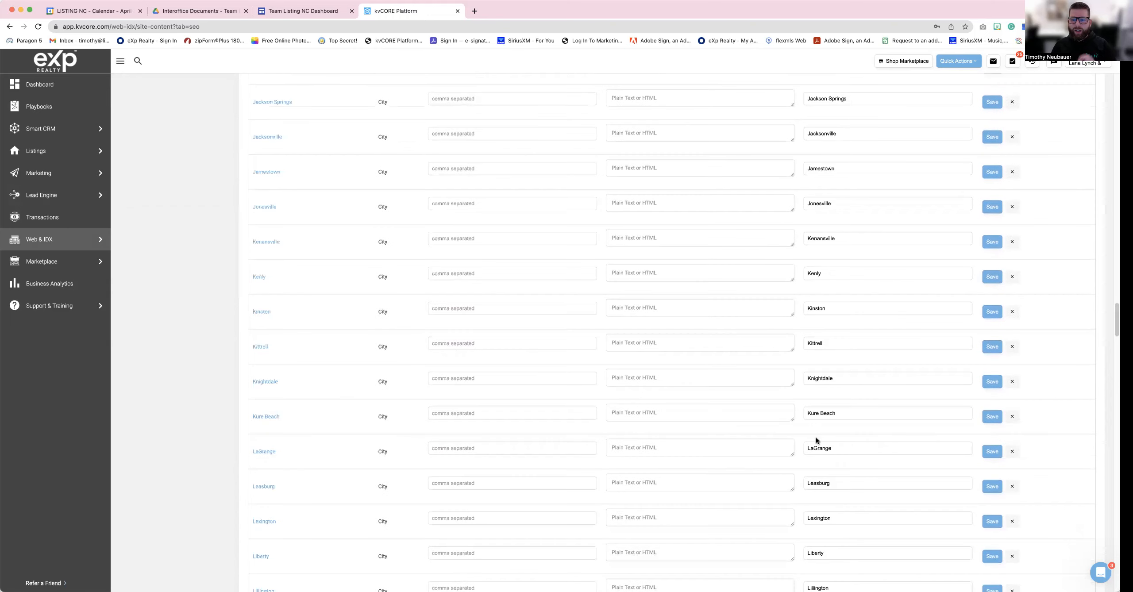
scroll(810, 230, down, 1)
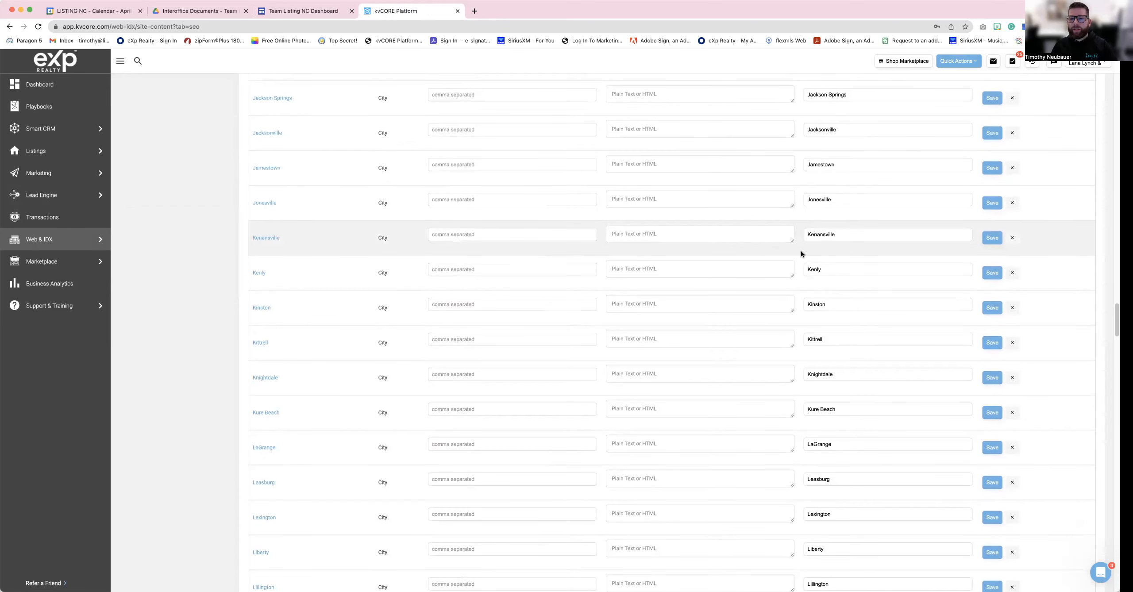
scroll(802, 253, down, 20)
scroll(809, 299, down, 20)
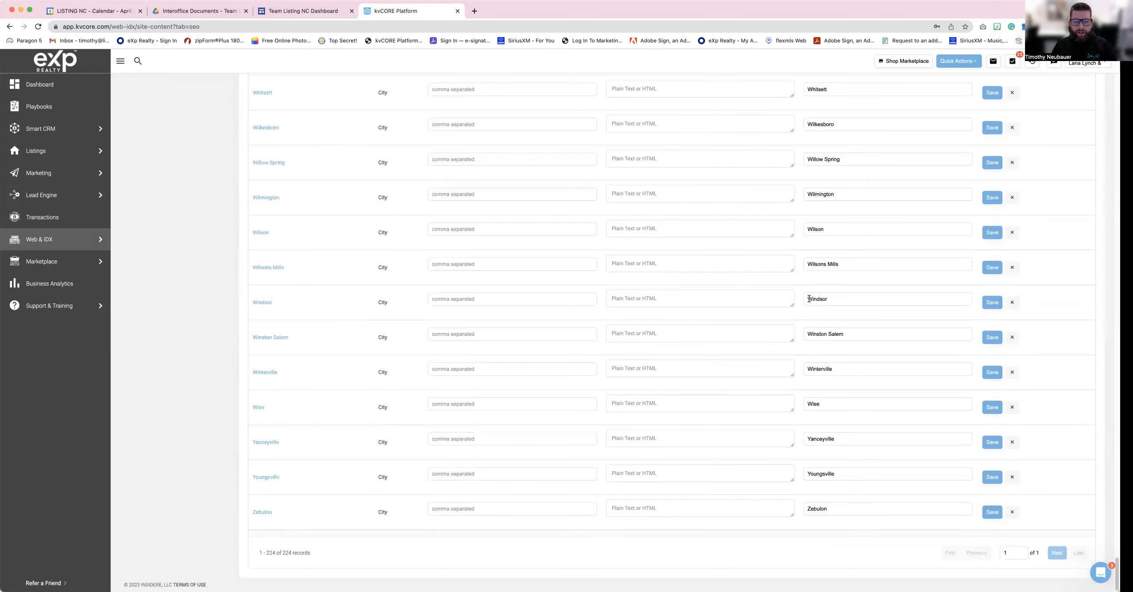
scroll(809, 298, up, 20)
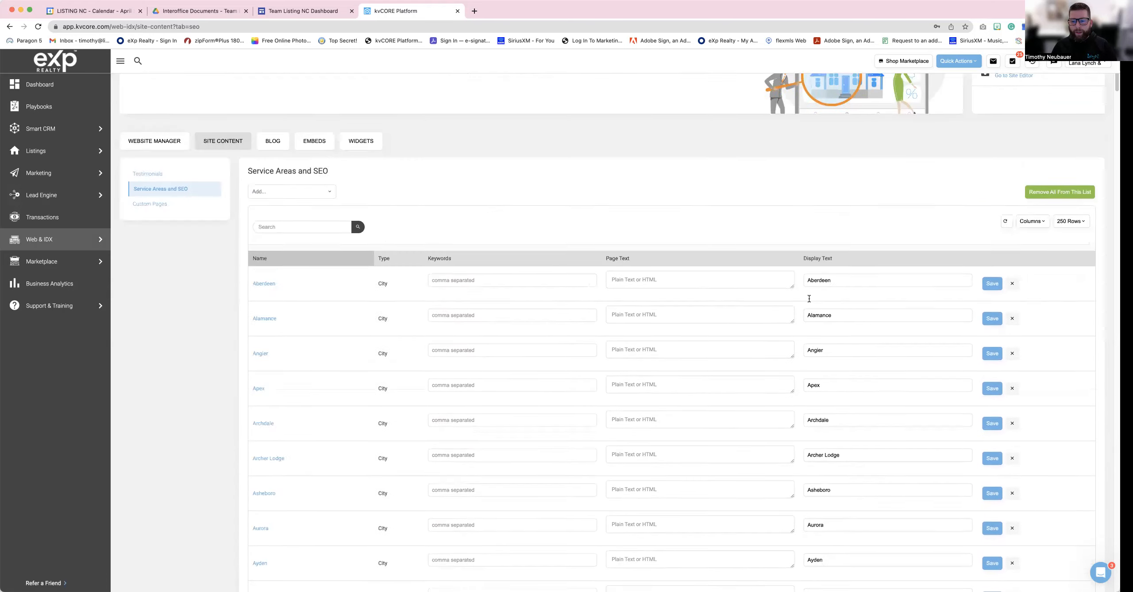
scroll(809, 298, up, 3)
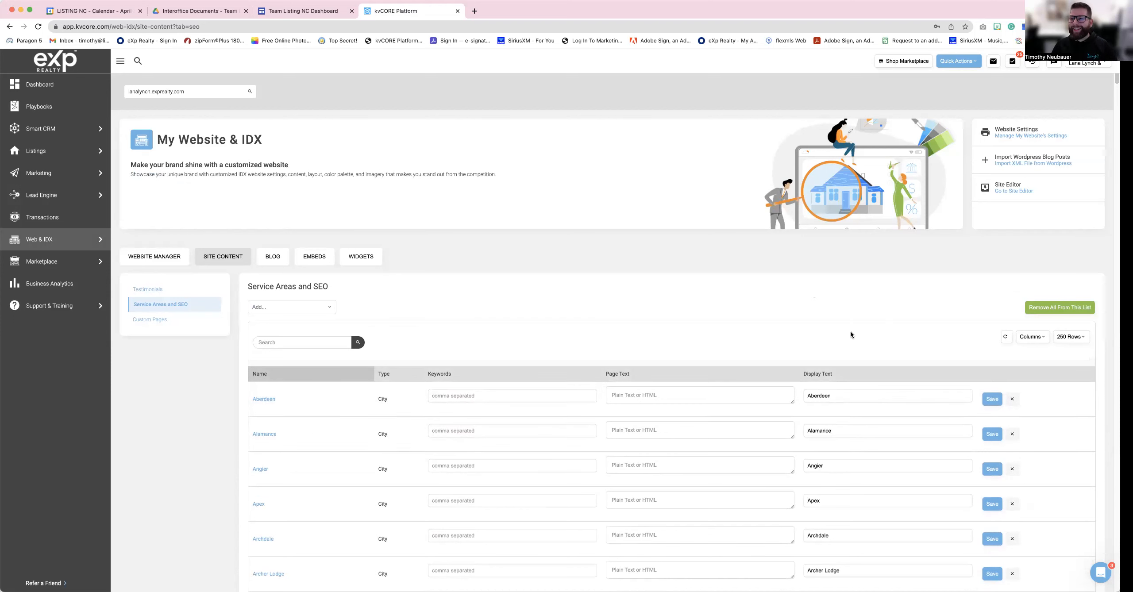
scroll(852, 334, down, 1)
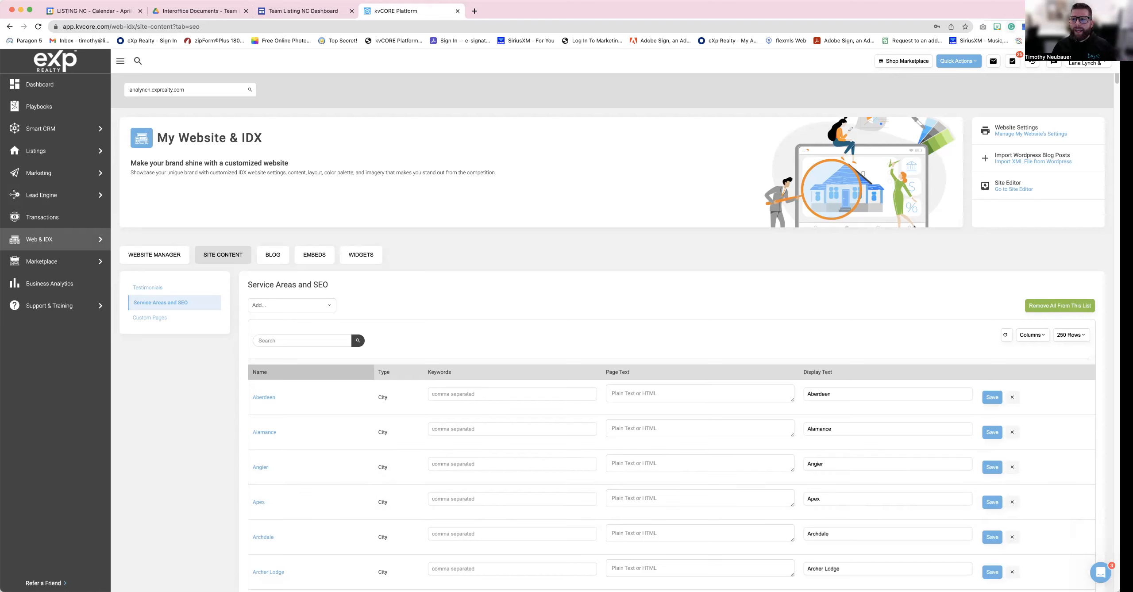
scroll(630, 294, down, 3)
scroll(630, 294, up, 3)
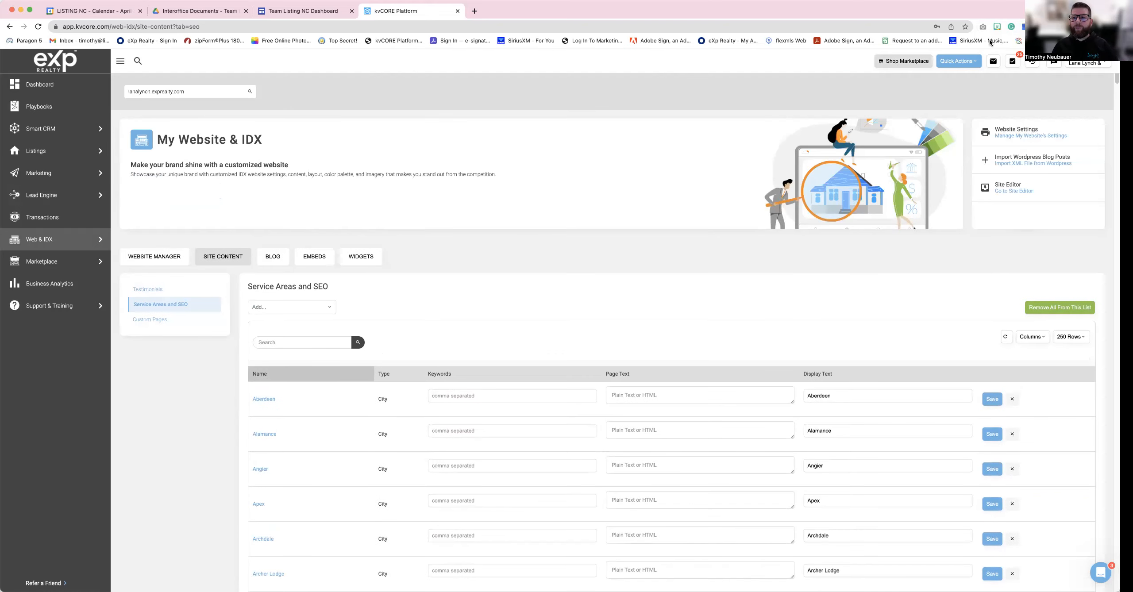